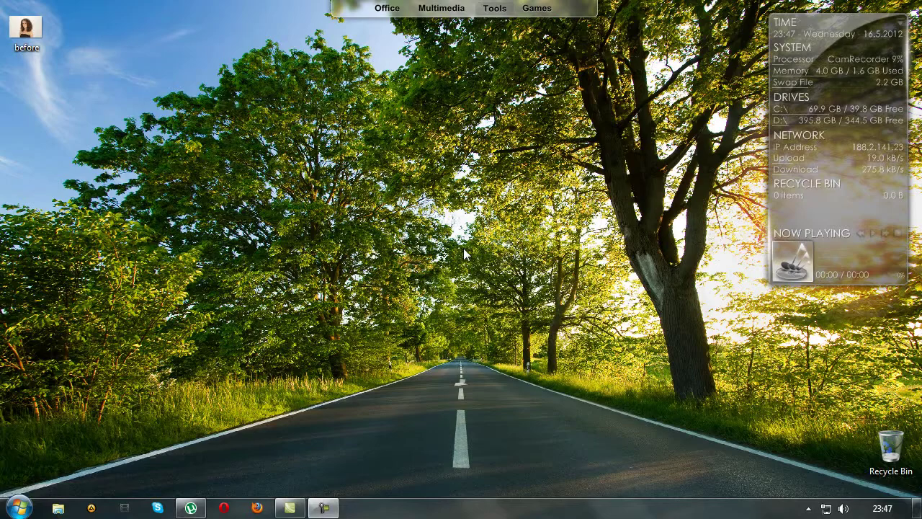
Open before.jpg from the desktop in Adobe Photoshop CS5 using Open with.
right_click(27, 28)
left_click(292, 189)
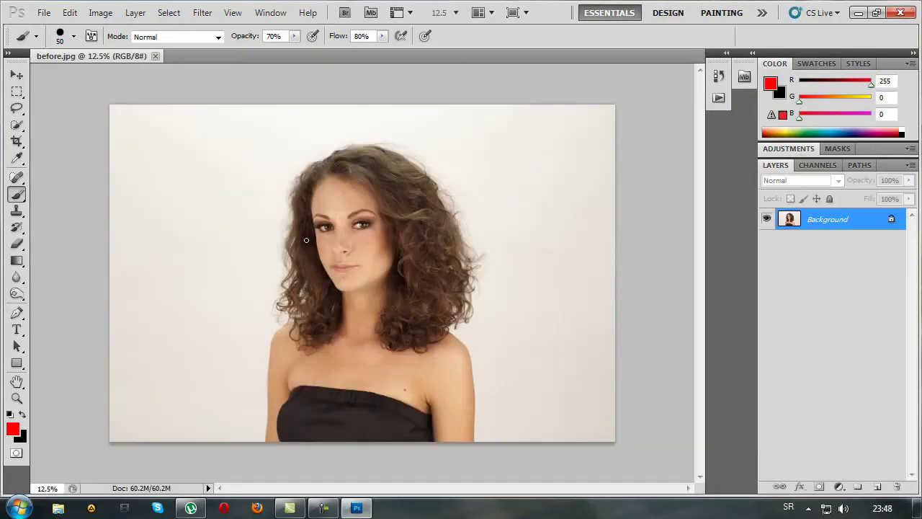
Select the Content-Aware Spot Healing Brush and zoom the portrait to 50%.
left_click(22, 183)
key("ctrl+plus")
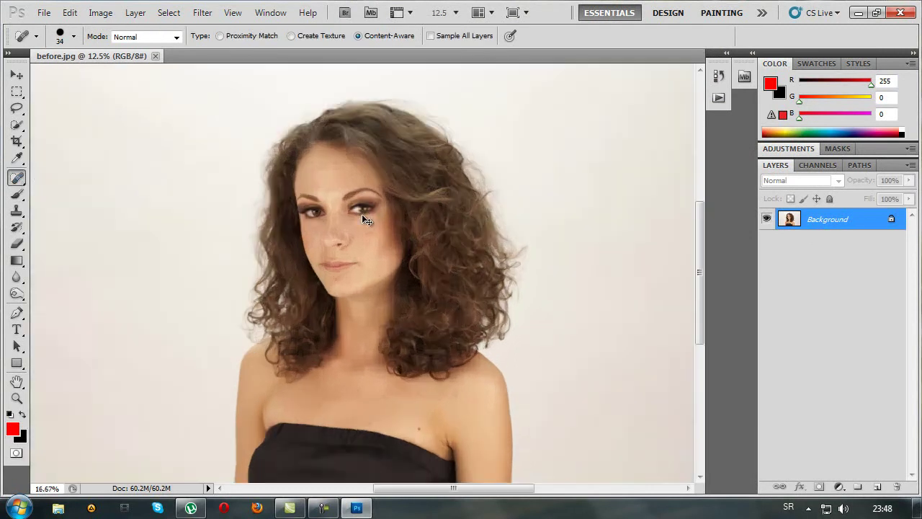
key("ctrl+plus")
key("ctrl+plus")
key("ctrl+plus")
key("ctrl+plus")
key("ctrl+minus")
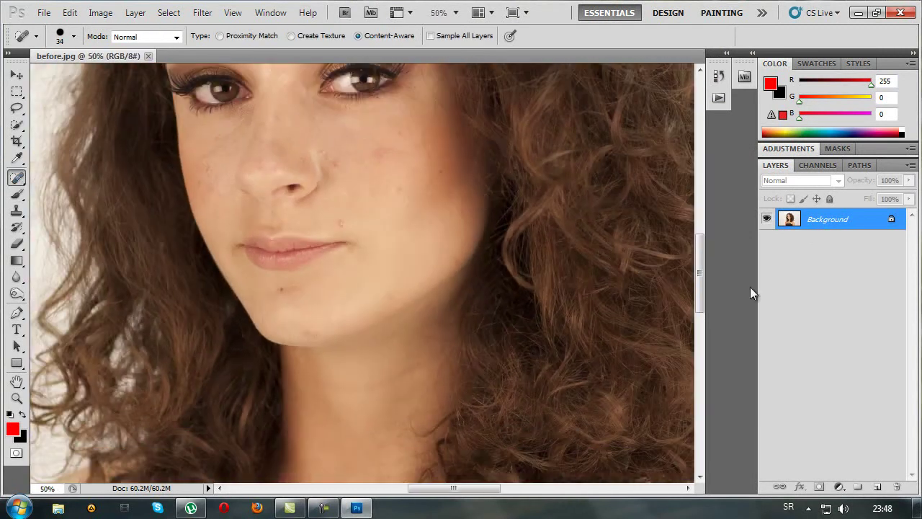
left_click_drag(699, 266, 699, 228)
Heal the blemishes scattered across the forehead and between the brows.
left_click(318, 135)
left_click_drag(287, 87, 281, 92)
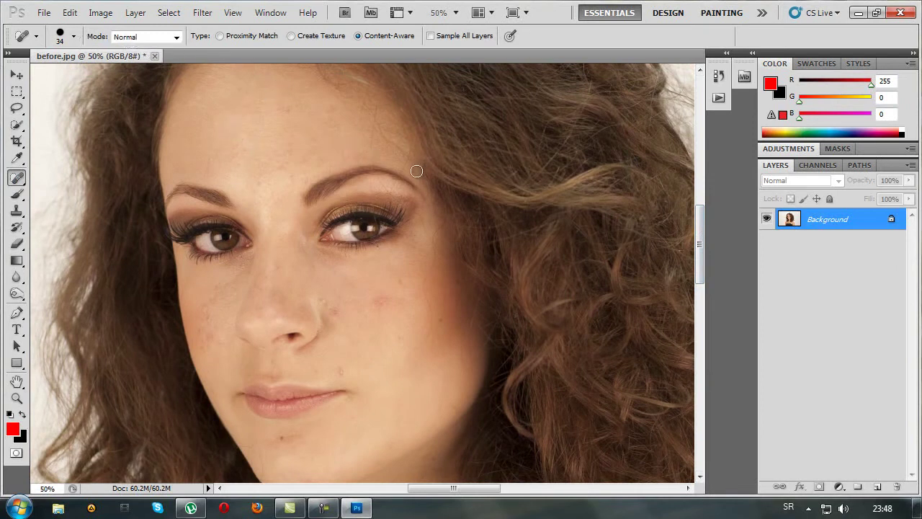
left_click(291, 97)
left_click(261, 189)
left_click(361, 158)
left_click(342, 128)
left_click(330, 166)
Heal the spots between the brows, beside the nostril, on the cheek and below the nose.
left_click(296, 184)
left_click(322, 301)
left_click(334, 313)
left_click(402, 341)
left_click(344, 371)
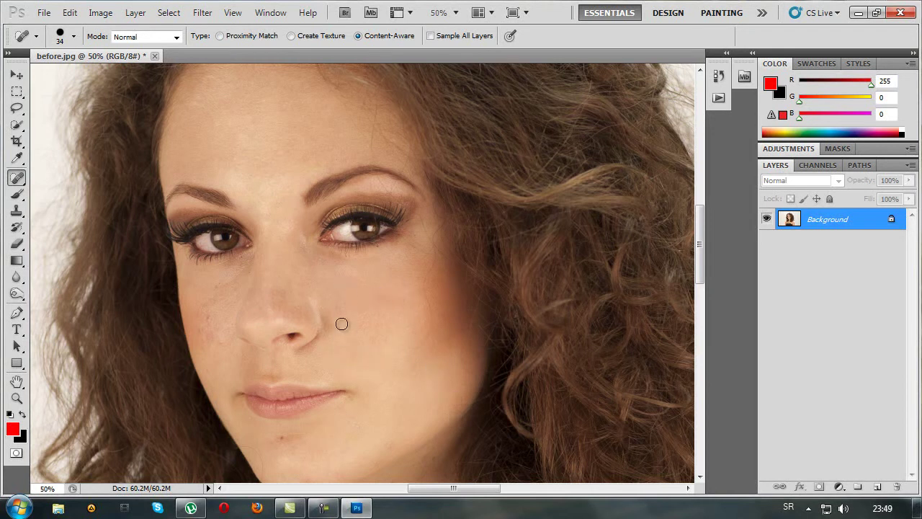
scroll(322, 393, "down", 2)
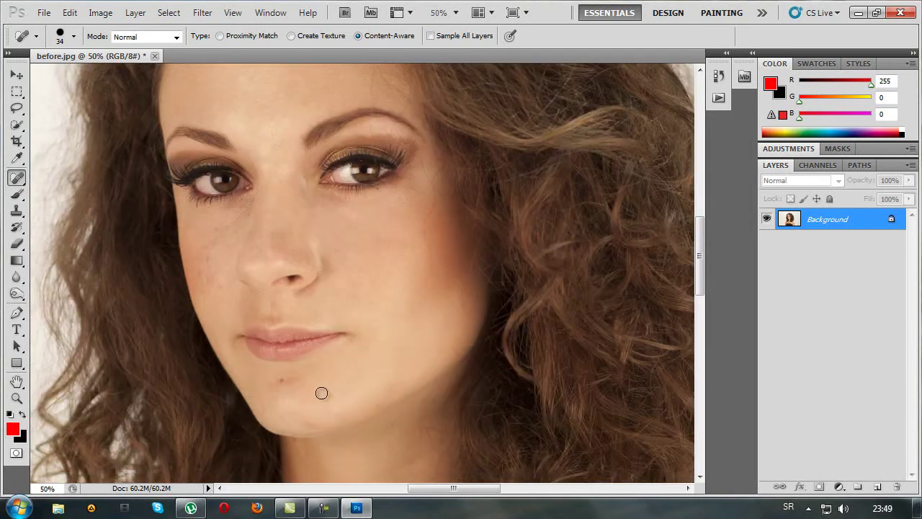
Heal the chin spots, a spot near the nose and the cluster of cheek blemishes.
left_click(389, 394)
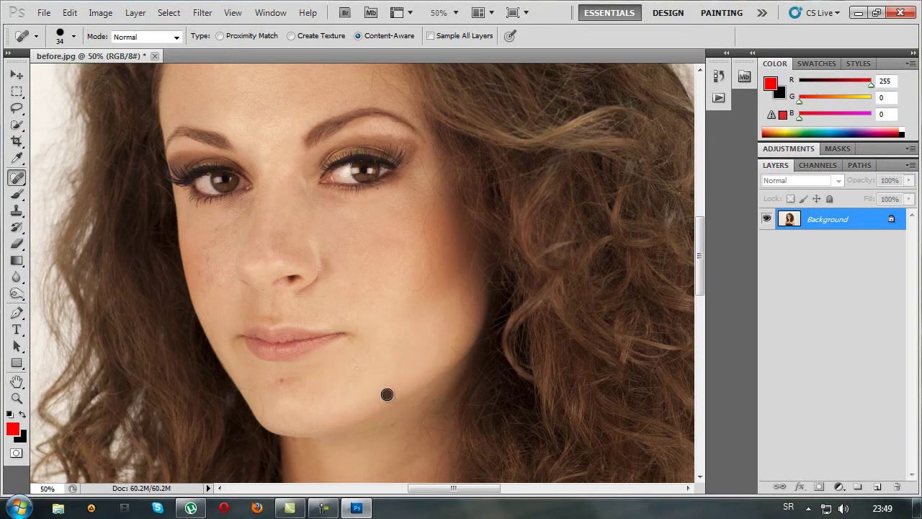
left_click(290, 387)
left_click(313, 309)
left_click(219, 288)
left_click(218, 257)
left_click(203, 281)
left_click(196, 269)
left_click(199, 291)
left_click(202, 282)
scroll(210, 260, "down", 2)
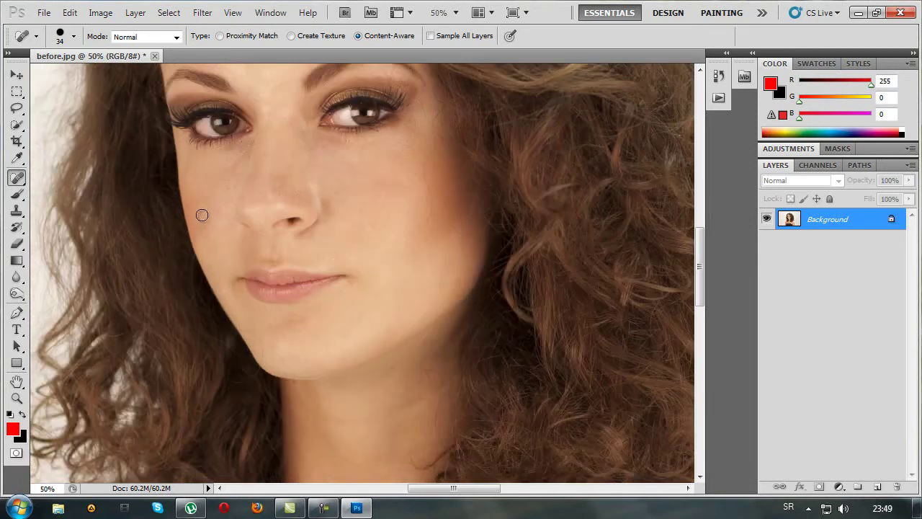
Heal the remaining cheek spot, the chin blemishes below the lip and the lip-corner spot.
left_click(235, 237)
scroll(307, 284, "down", 1)
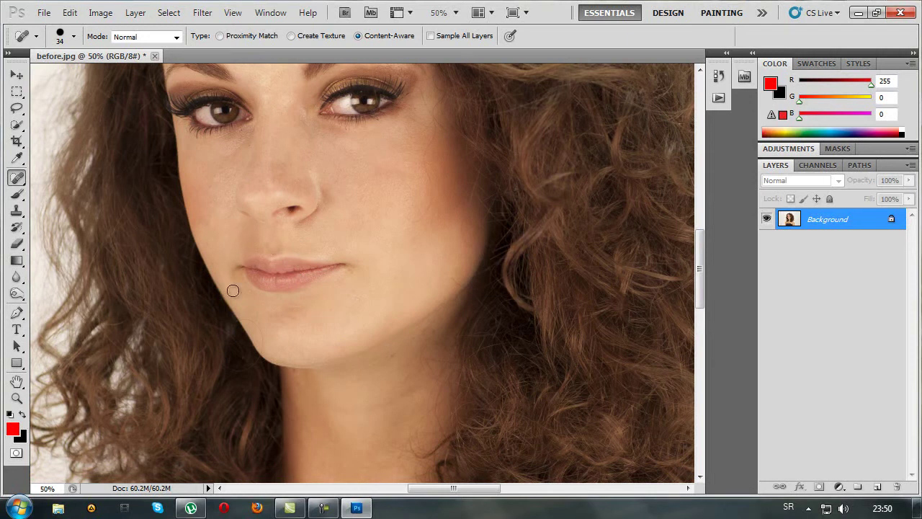
left_click(357, 303)
left_click(353, 279)
left_click(234, 280)
scroll(225, 308, "down", 1)
scroll(237, 335, "down", 1)
scroll(381, 315, "up", 1)
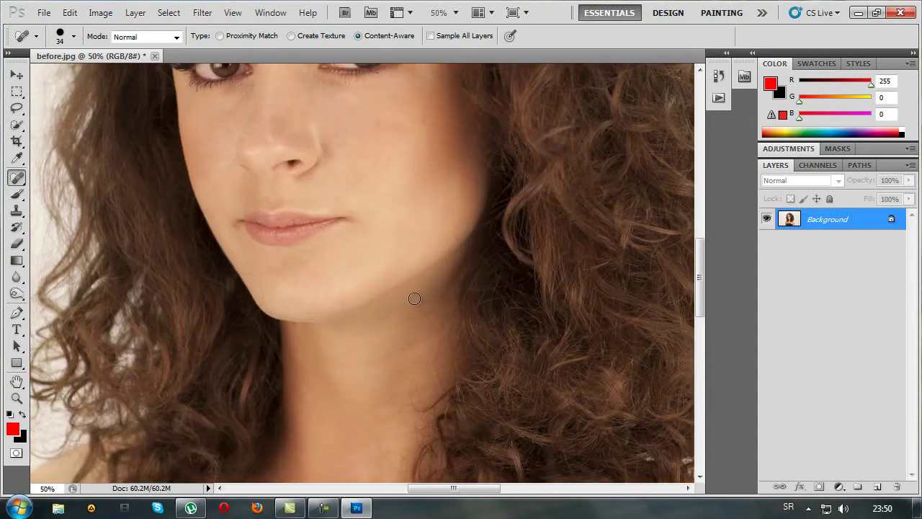
scroll(375, 324, "down", 1)
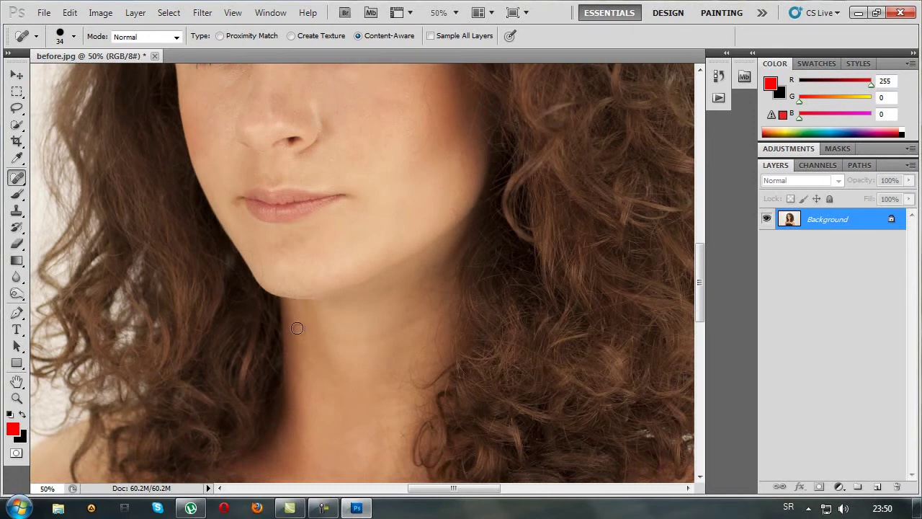
scroll(331, 339, "down", 3)
scroll(368, 340, "down", 1)
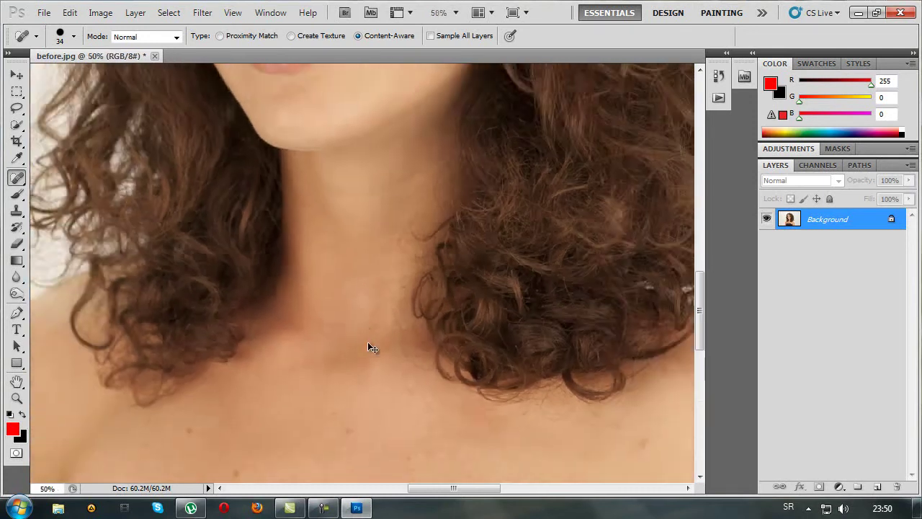
Zoom to 66.7% and heal the five blemishes across the chest.
key("ctrl+minus")
scroll(568, 314, "down", 3)
key("ctrl+plus")
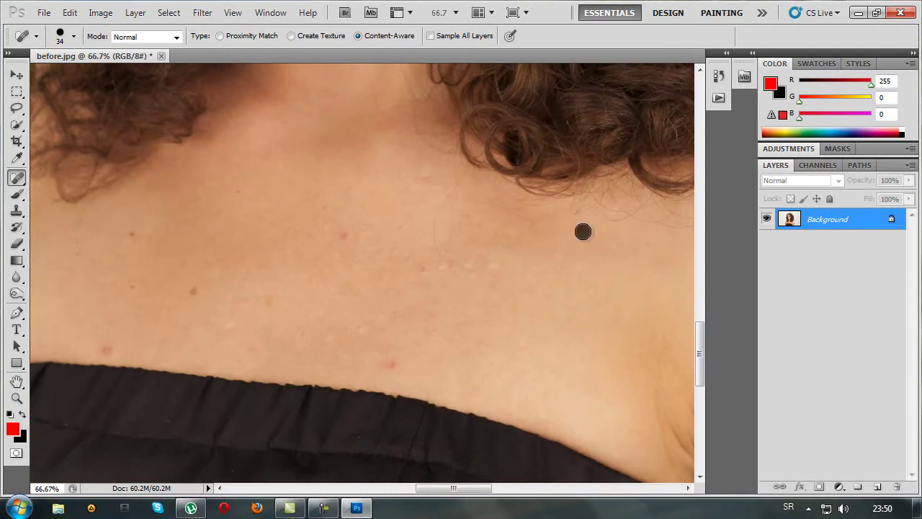
scroll(429, 332, "up", 2)
left_click(423, 334)
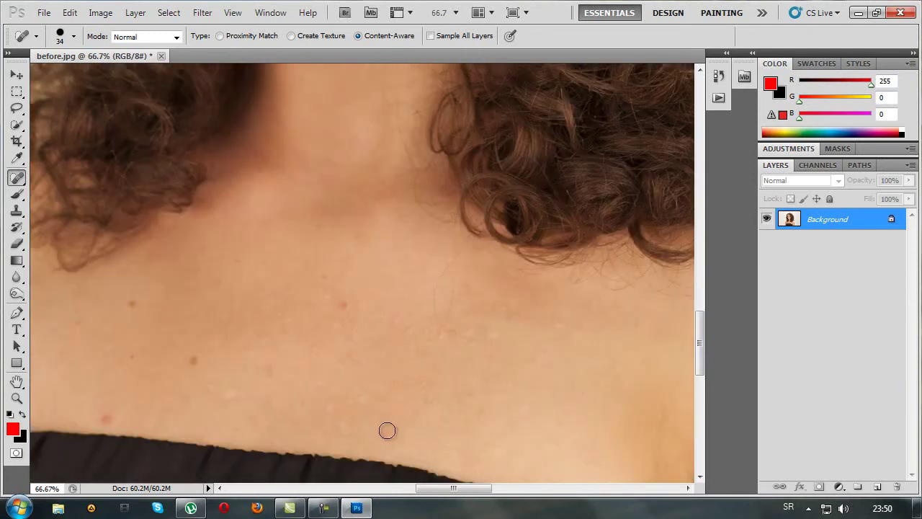
left_click(329, 278)
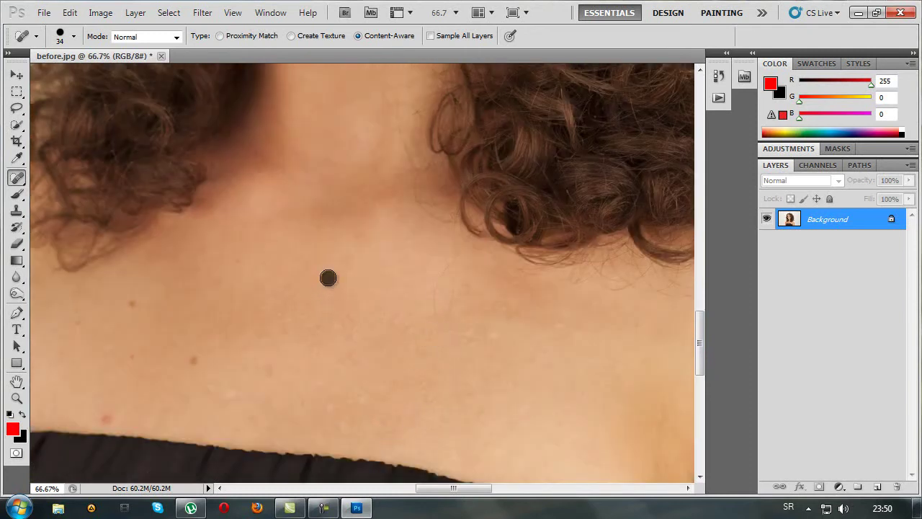
left_click(193, 360)
left_click(133, 303)
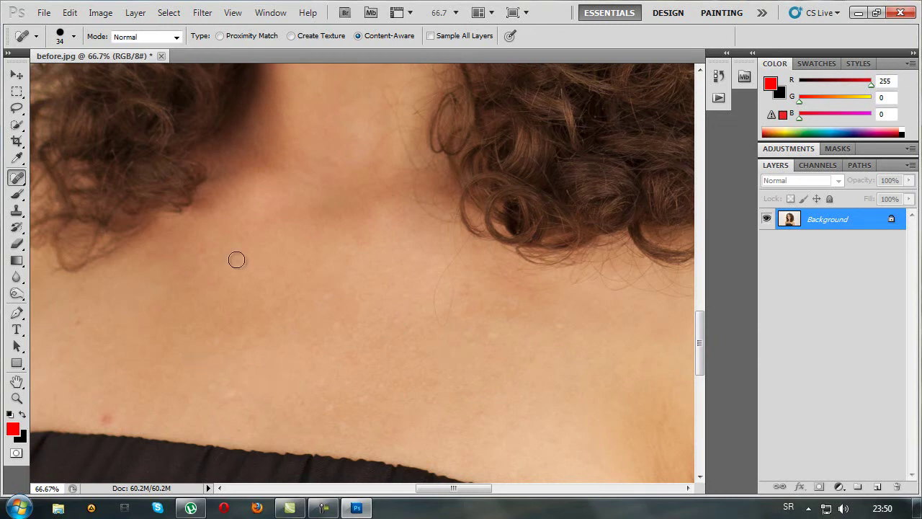
left_click(77, 318)
Heal the two small blemishes on the shoulder.
scroll(391, 469, "left", 3)
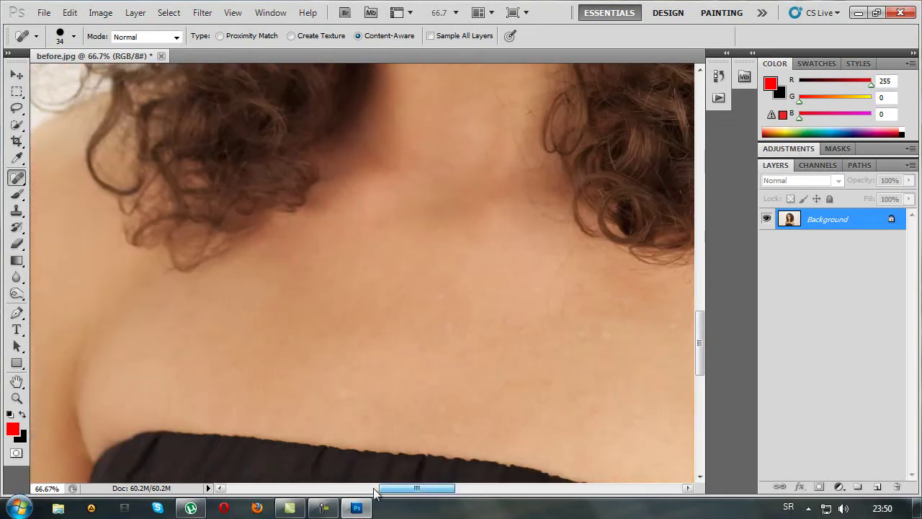
scroll(368, 344, "left", 2)
scroll(252, 402, "down", 1)
scroll(113, 418, "down", 3)
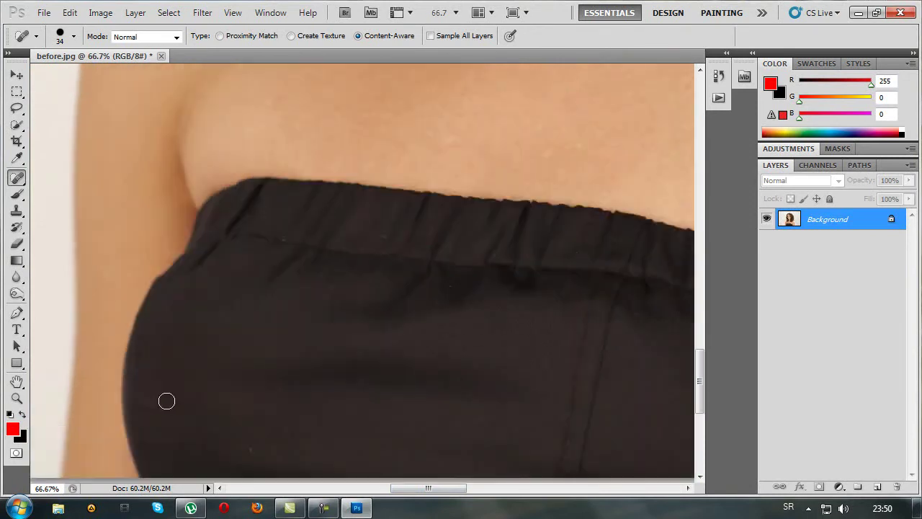
scroll(151, 425, "up", 4)
scroll(349, 488, "right", 5)
scroll(310, 331, "left", 1)
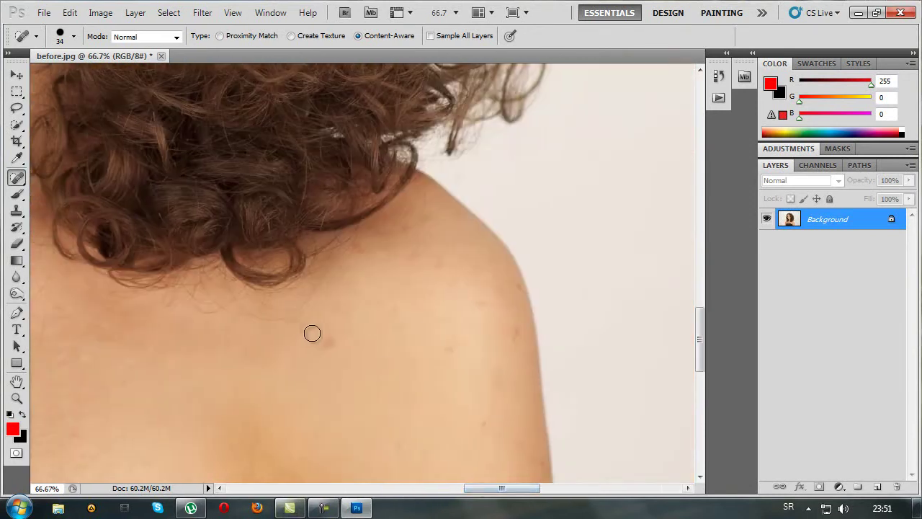
left_click(516, 338)
left_click(447, 342)
Heal the two spots on the upper arm and scroll back up to the face.
scroll(398, 401, "down", 2)
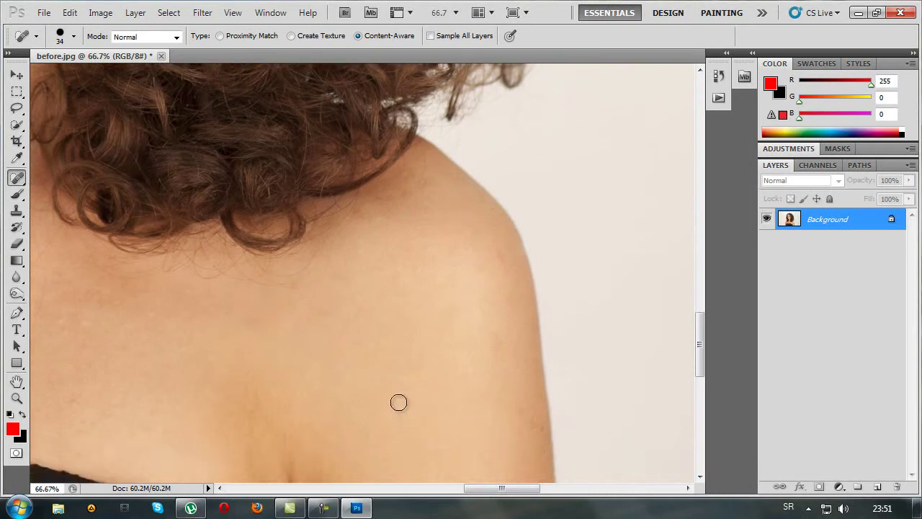
scroll(497, 335, "down", 3)
left_click(538, 292)
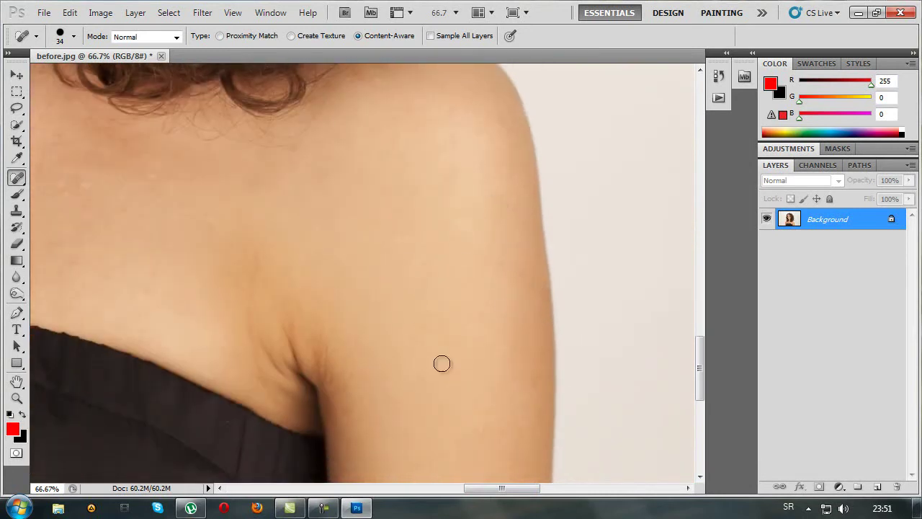
scroll(447, 366, "down", 3)
left_click(531, 242)
scroll(123, 272, "up", 1)
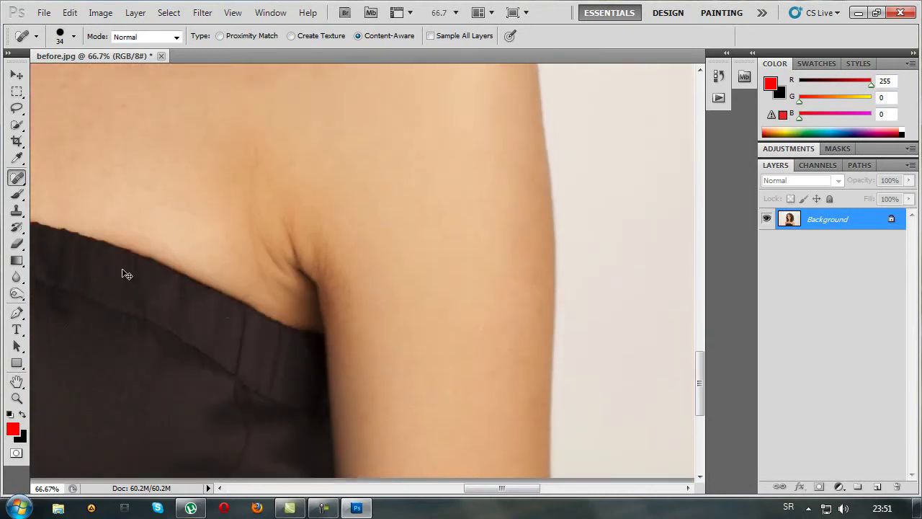
scroll(126, 272, "down", 3)
scroll(216, 325, "left", 2)
scroll(308, 371, "up", 3)
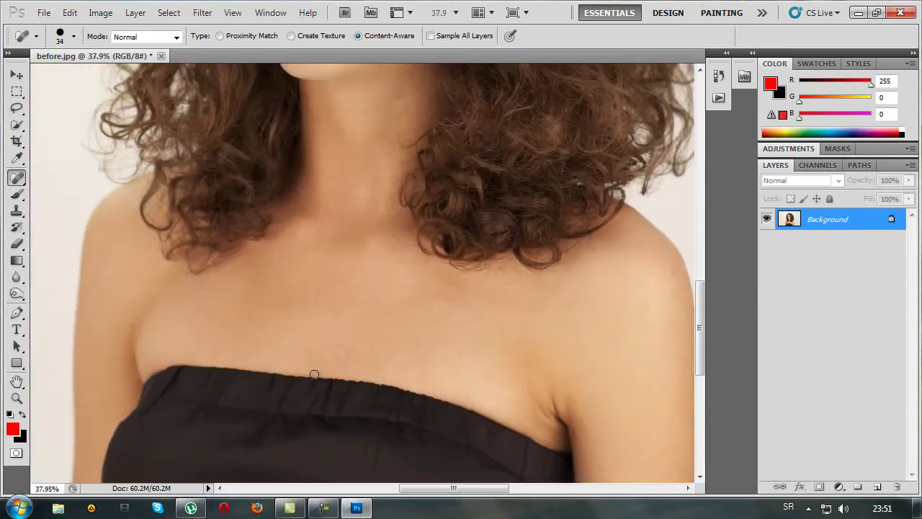
scroll(309, 371, "up", 3)
scroll(308, 374, "up", 3)
scroll(309, 377, "up", 3)
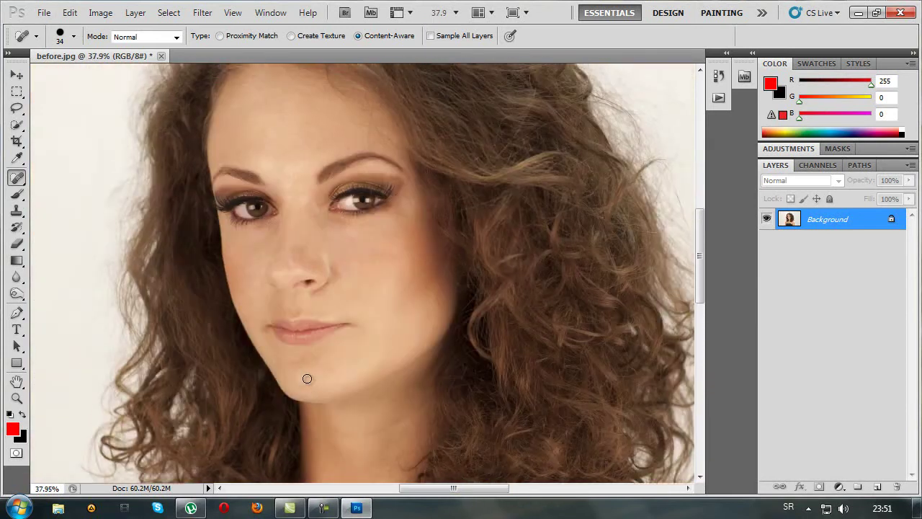
scroll(308, 377, "up", 1)
Run the Skin Smoother action from the Actions panel and dismiss its first message.
key("v")
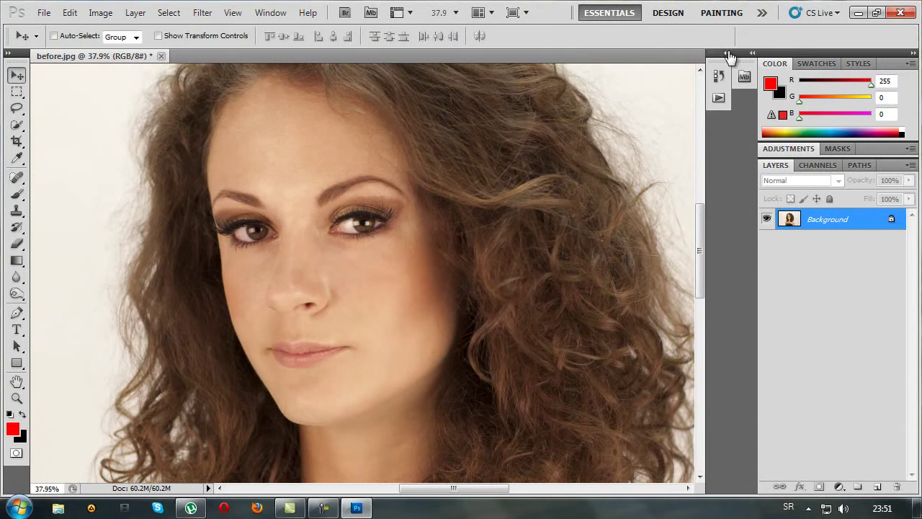
left_click(726, 53)
left_click(672, 308)
left_click(647, 487)
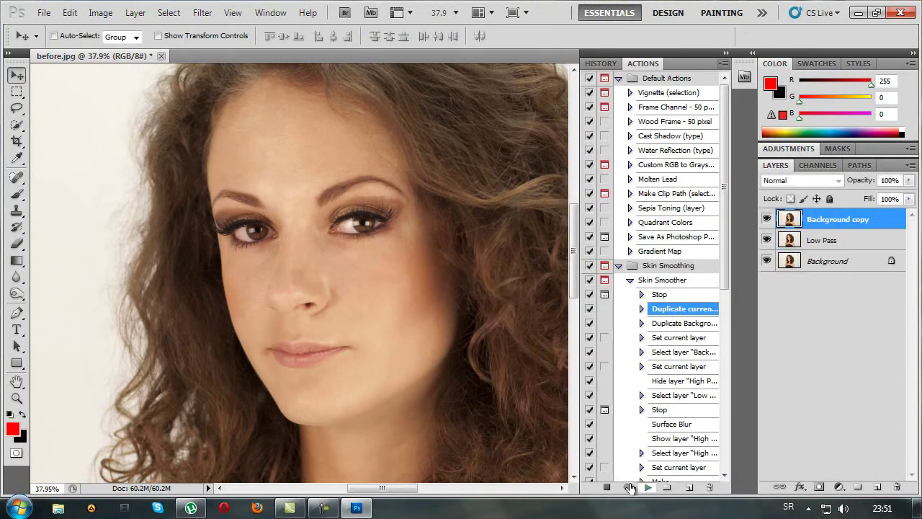
left_click(429, 215)
Preview the face and apply the Surface Blur step of the action.
left_click(615, 348)
left_click_drag(613, 254, 578, 260)
mouse_move(642, 269)
left_mouse_down()
mouse_move(654, 294)
mouse_move(620, 278)
mouse_move(626, 305)
left_mouse_up()
left_click(749, 196)
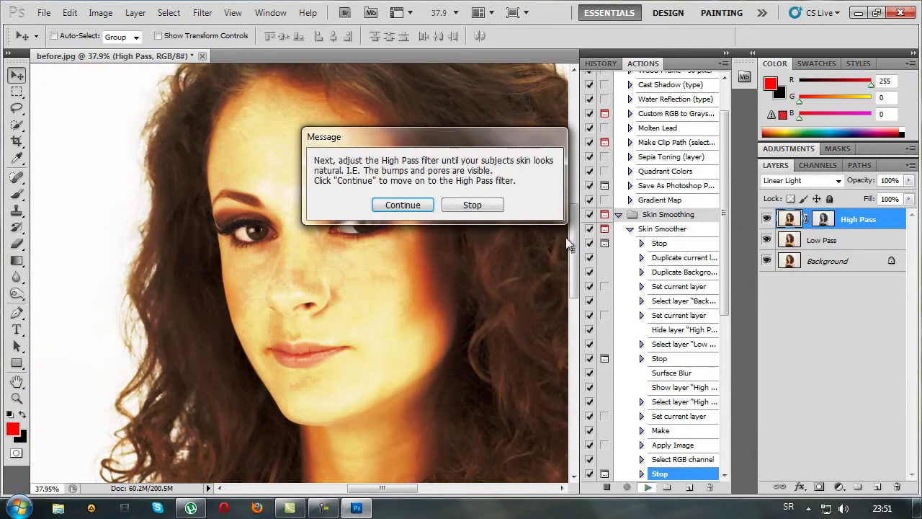
left_click(400, 204)
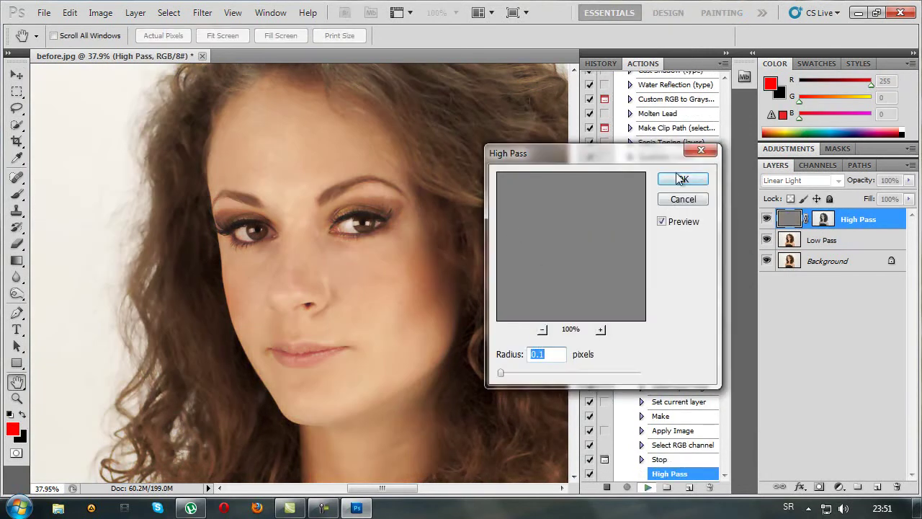
Apply the High Pass filter and set Brightness/Contrast to 57 and 8.
left_click(679, 179)
left_click(412, 216)
left_click_drag(593, 259, 627, 262)
left_click_drag(598, 290, 605, 291)
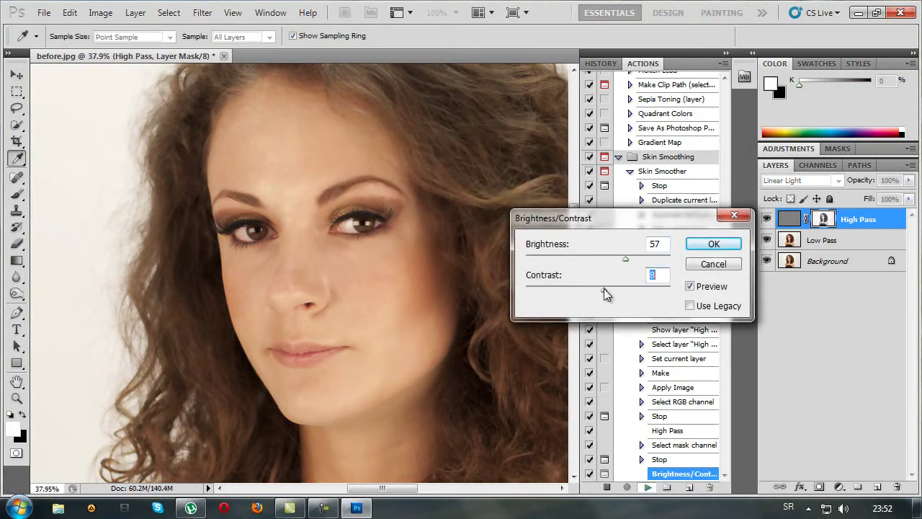
left_click(704, 244)
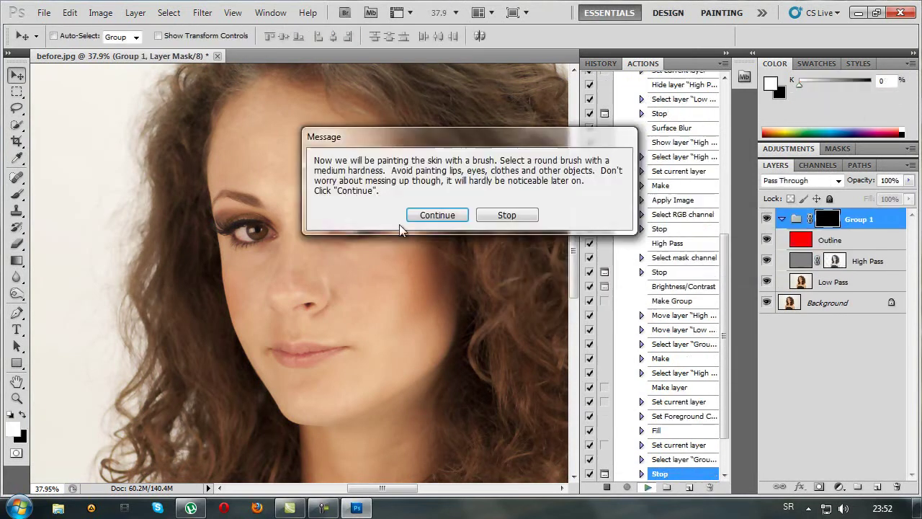
Delete the red Outline layer and select Group 1's black layer mask.
left_click(425, 216)
mouse_move(858, 245)
left_mouse_down()
mouse_move(911, 438)
mouse_move(897, 487)
left_mouse_up()
left_click(847, 220)
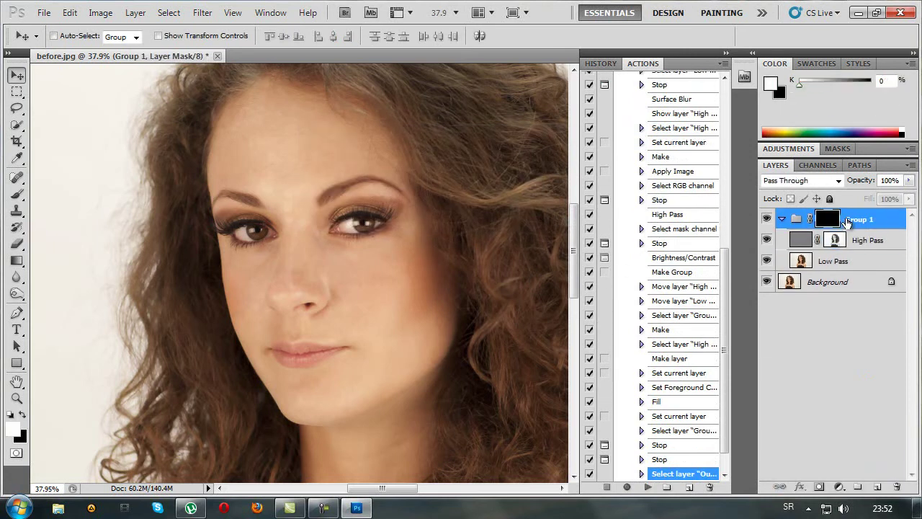
left_click(15, 195)
Zoom to 50% and paint white on Group 1's mask over the forehead, cheeks and chin.
key("ctrl+plus")
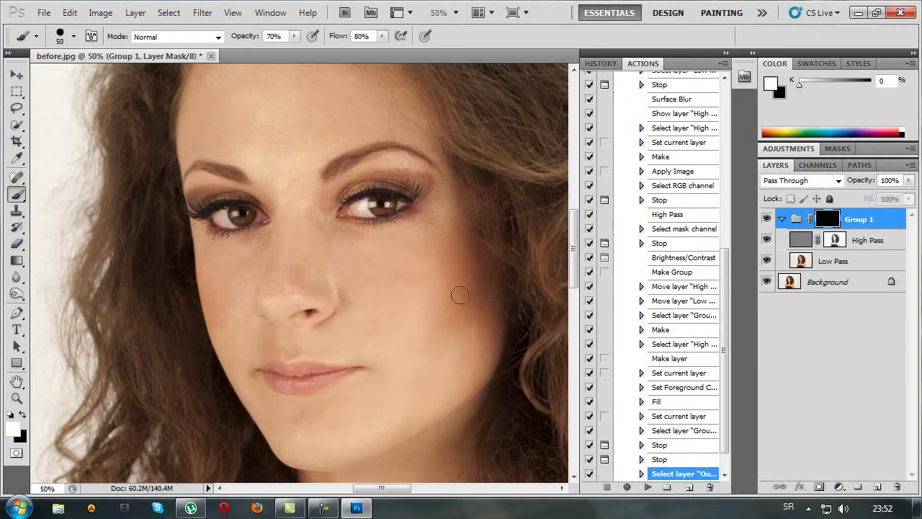
scroll(406, 296, "up", 3)
left_click_drag(240, 212, 252, 128)
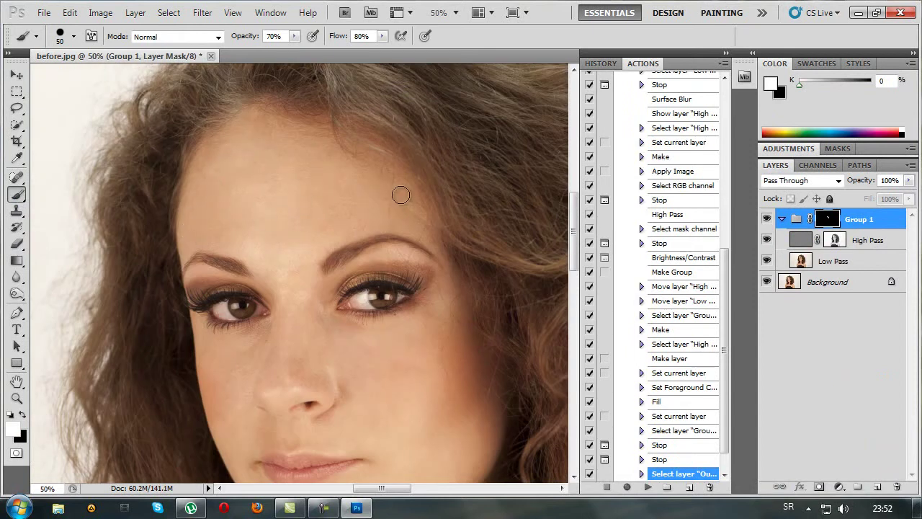
scroll(269, 265, "down", 2)
scroll(269, 265, "down", 2)
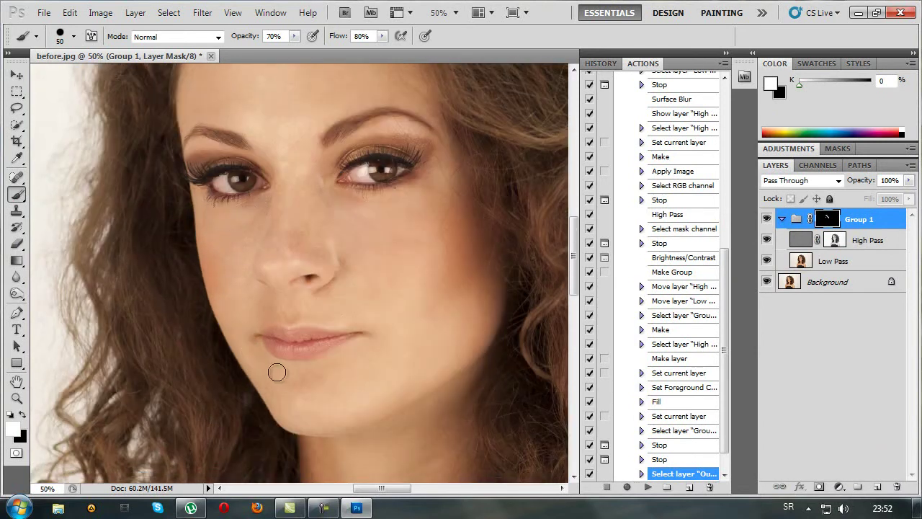
mouse_move(315, 403)
left_mouse_down()
mouse_move(313, 420)
mouse_move(441, 356)
left_mouse_up()
scroll(319, 142, "up", 3)
scroll(303, 165, "up", 1)
scroll(276, 166, "down", 3)
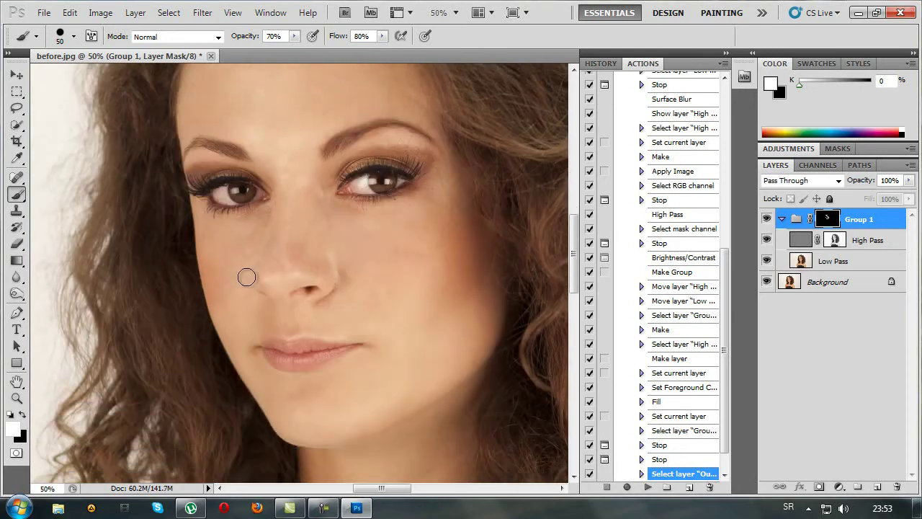
left_click(73, 36)
Set the brush to 26 px, zoom to 66.7% and paint the mask around eyes and nose.
left_click_drag(49, 81, 45, 81)
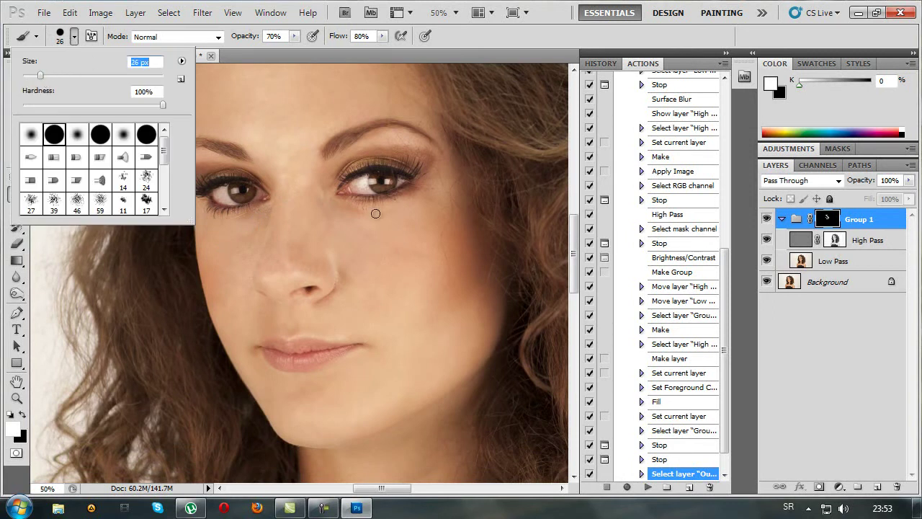
left_click(415, 208)
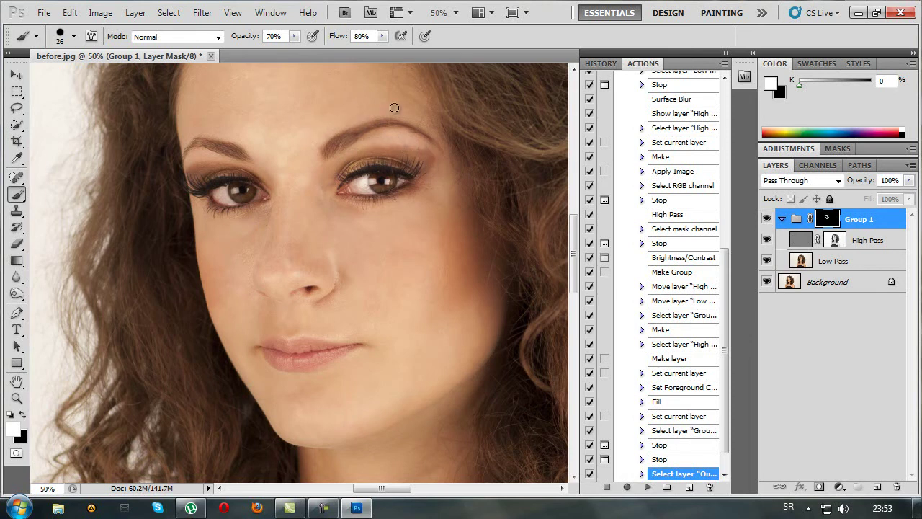
scroll(209, 198, "up", 2)
key("ctrl+plus")
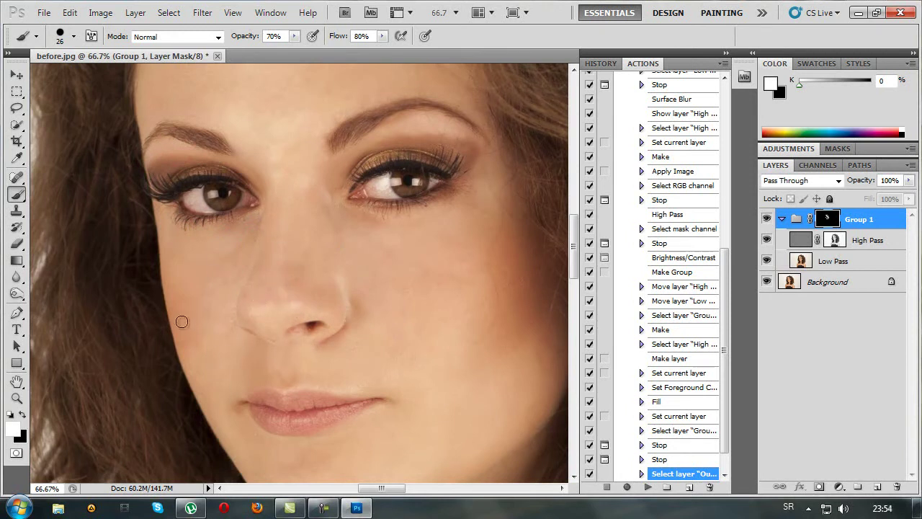
scroll(420, 326, "down", 3)
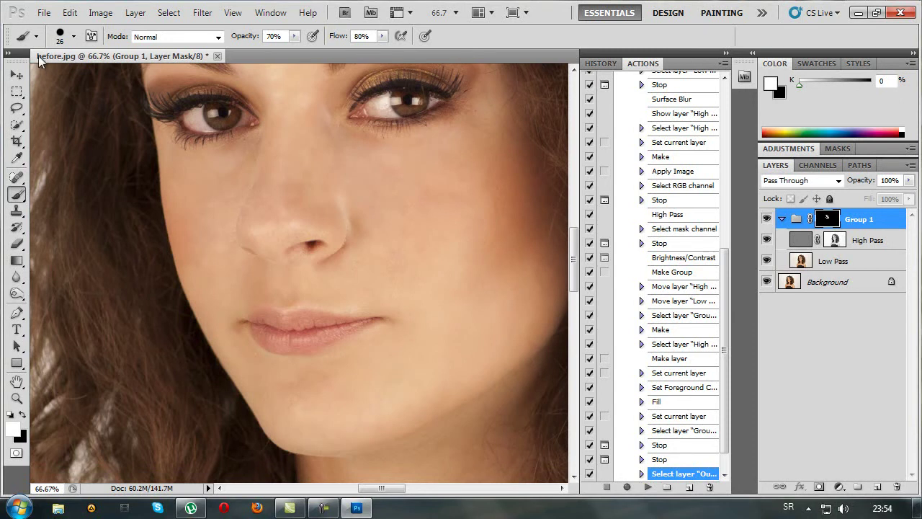
Enlarge the brush to 44 px and paint smoothing along the chin and jawline.
left_click(68, 38)
left_click_drag(43, 76, 54, 76)
left_click(440, 246)
scroll(183, 243, "down", 1)
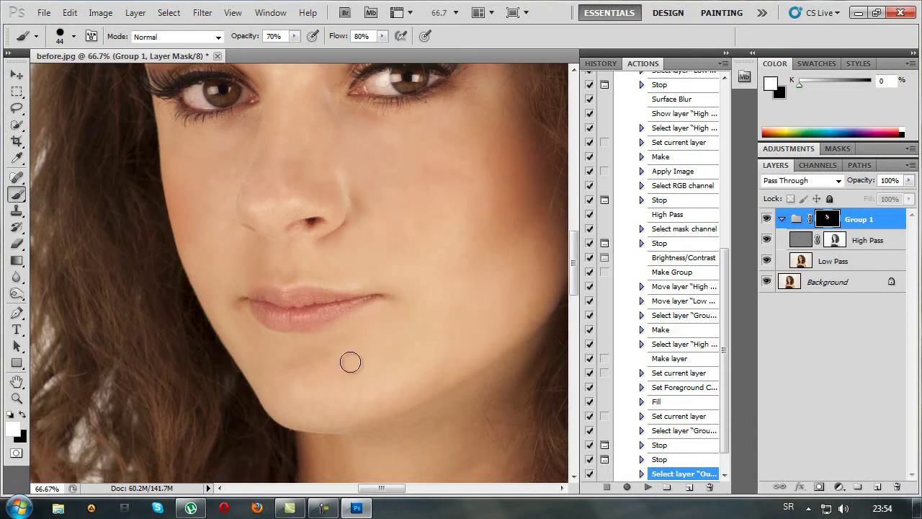
scroll(360, 343, "up", 1)
scroll(375, 357, "down", 5)
scroll(380, 336, "up", 2)
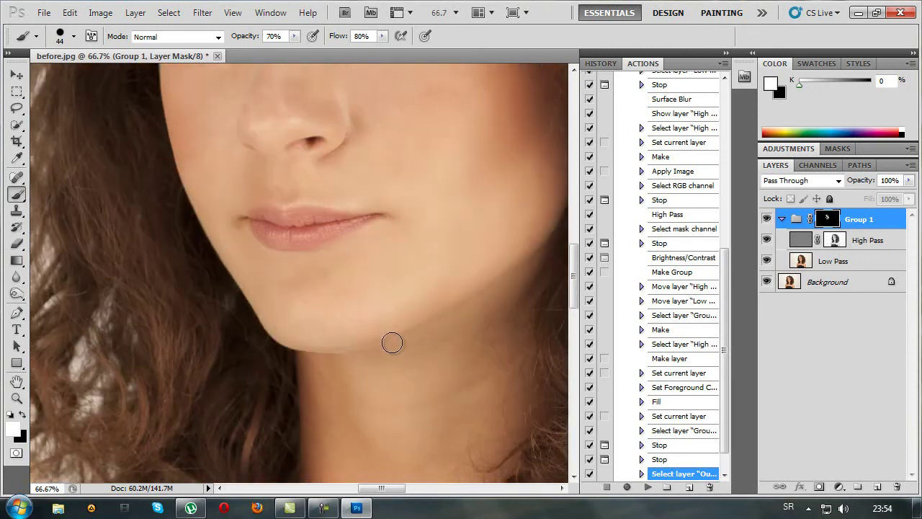
scroll(391, 341, "up", 5)
scroll(471, 307, "up", 2)
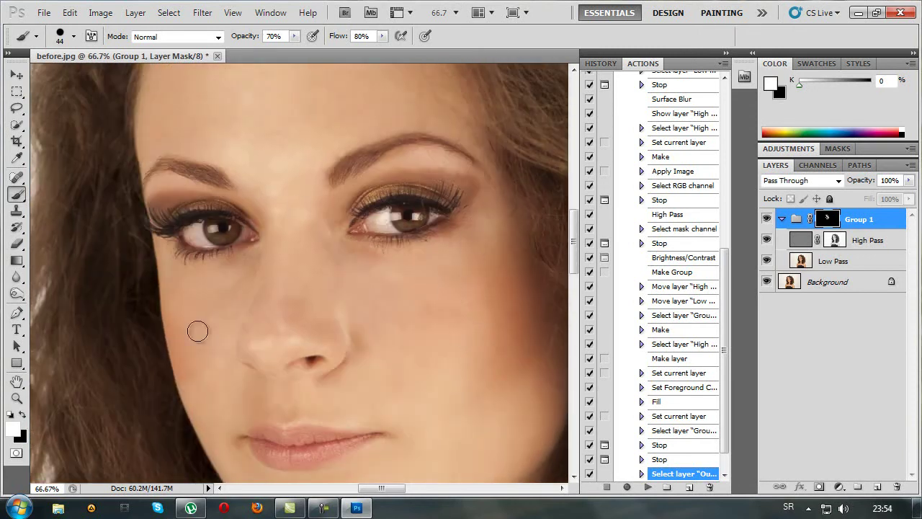
scroll(364, 380, "right", 1)
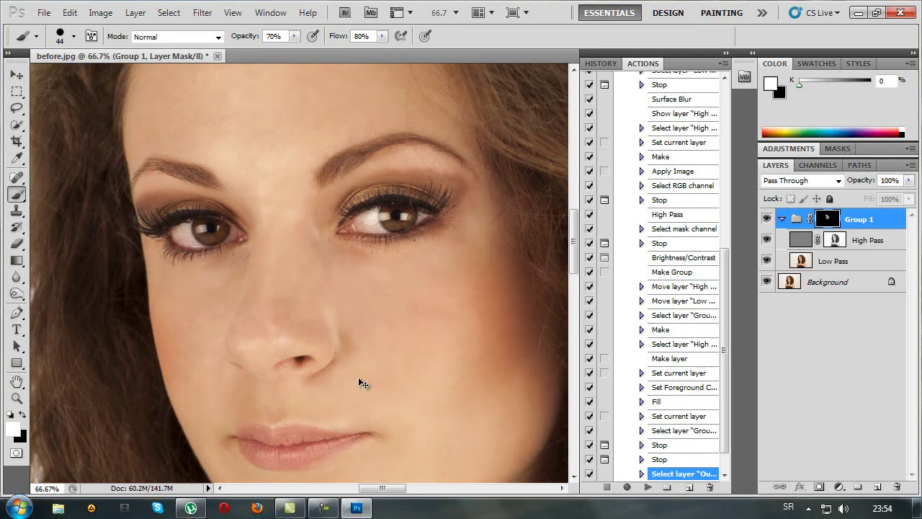
scroll(359, 378, "down", 5)
scroll(312, 364, "up", 3)
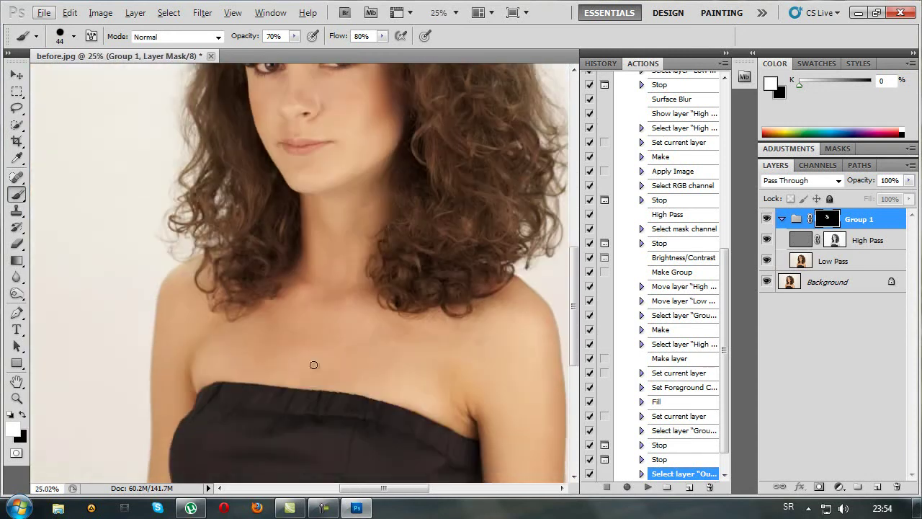
scroll(315, 362, "up", 2)
scroll(411, 366, "down", 2)
scroll(453, 332, "down", 2)
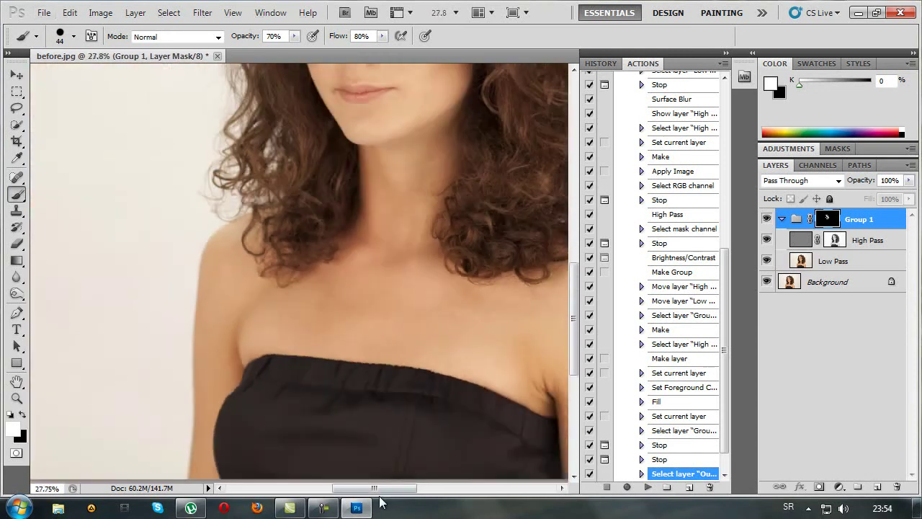
Enlarge the brush to 104 pixels.
left_click(73, 36)
left_click_drag(57, 77, 101, 76)
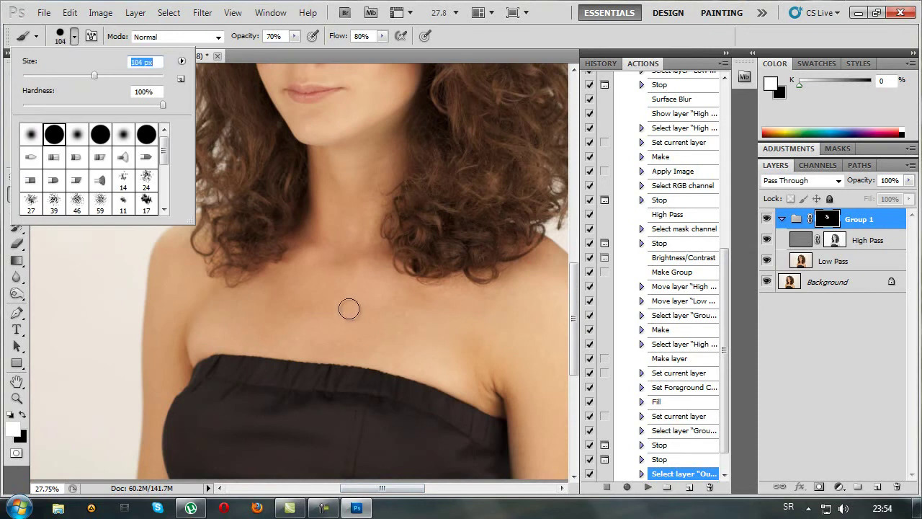
key("Return")
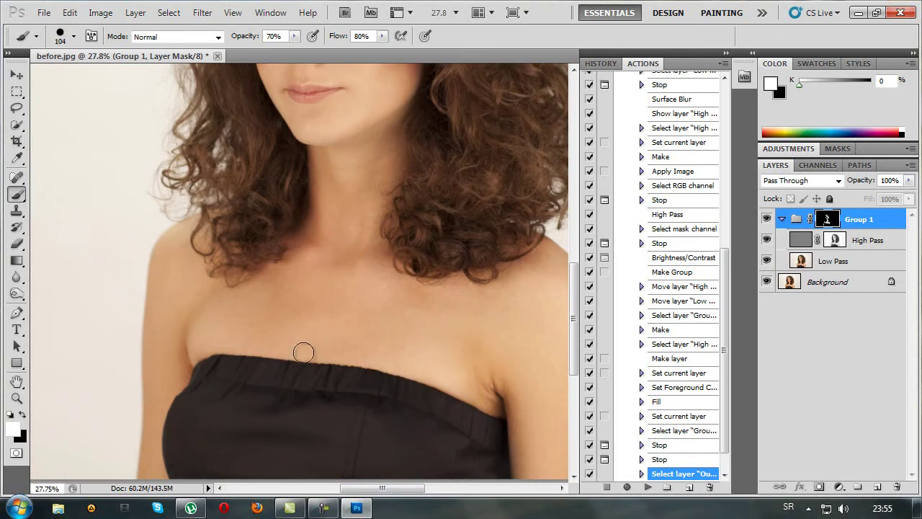
Paint the Group 1 mask over the face skin at 70% opacity.
scroll(387, 345, "up", 1)
scroll(525, 350, "down", 3)
left_click_drag(376, 487, 406, 488)
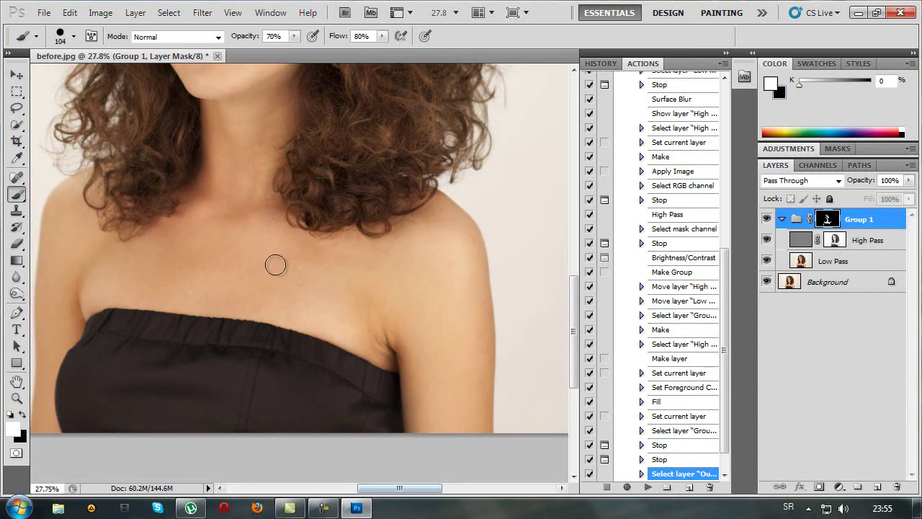
scroll(385, 340, "up", 3)
scroll(338, 383, "left", 3)
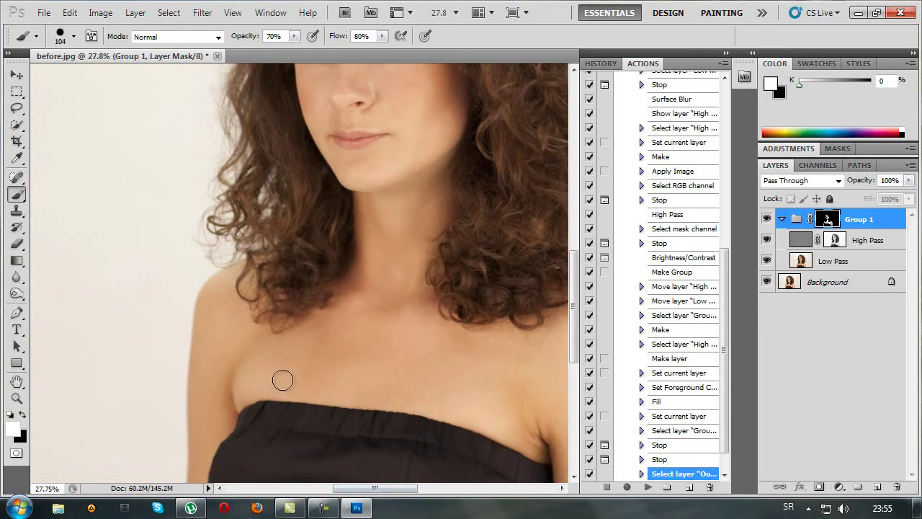
scroll(373, 346, "up", 5)
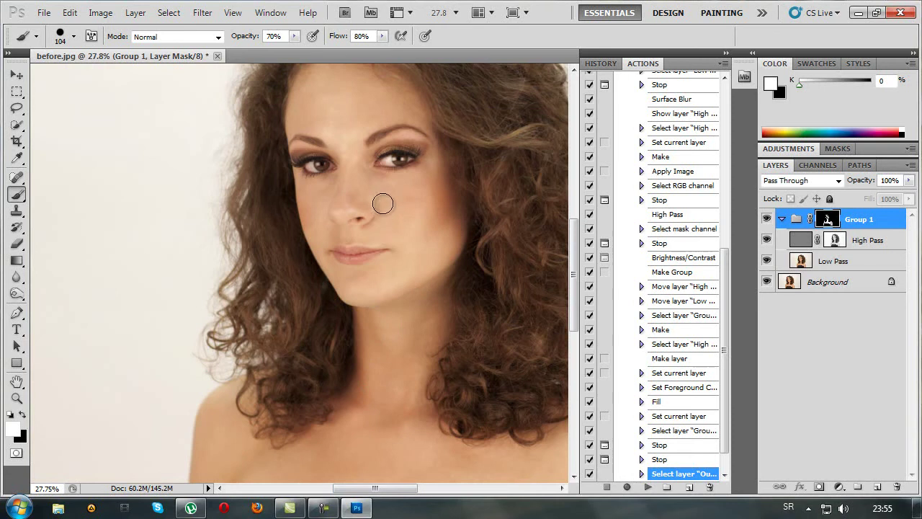
scroll(430, 231, "up", 3)
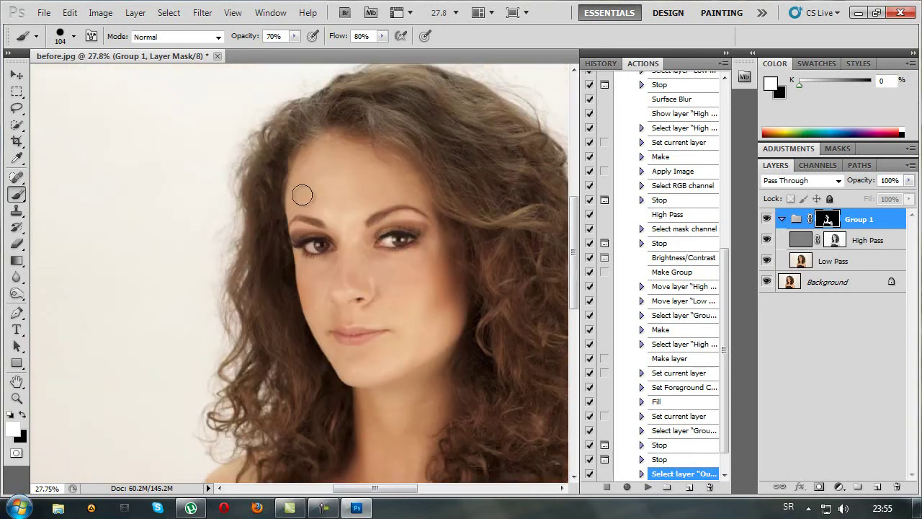
scroll(312, 211, "down", 2)
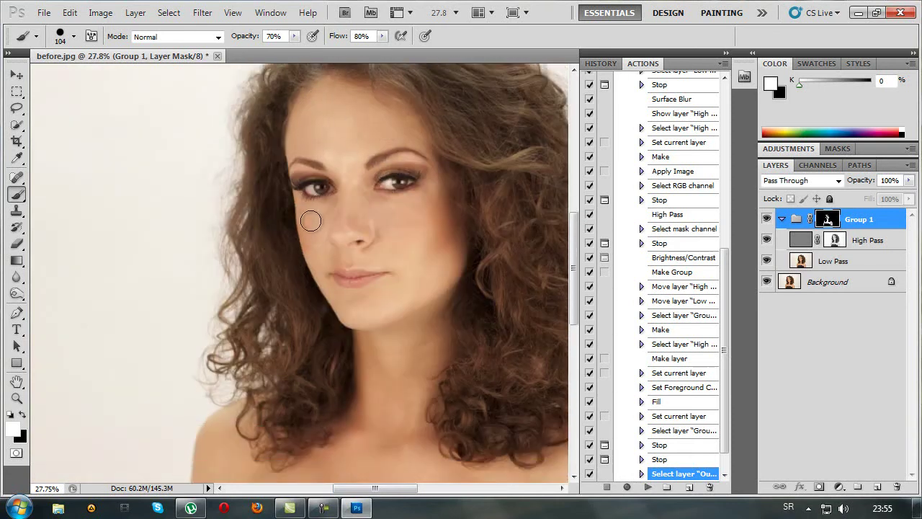
mouse_move(314, 256)
left_mouse_down()
mouse_move(383, 255)
mouse_move(422, 214)
mouse_move(428, 269)
left_mouse_up()
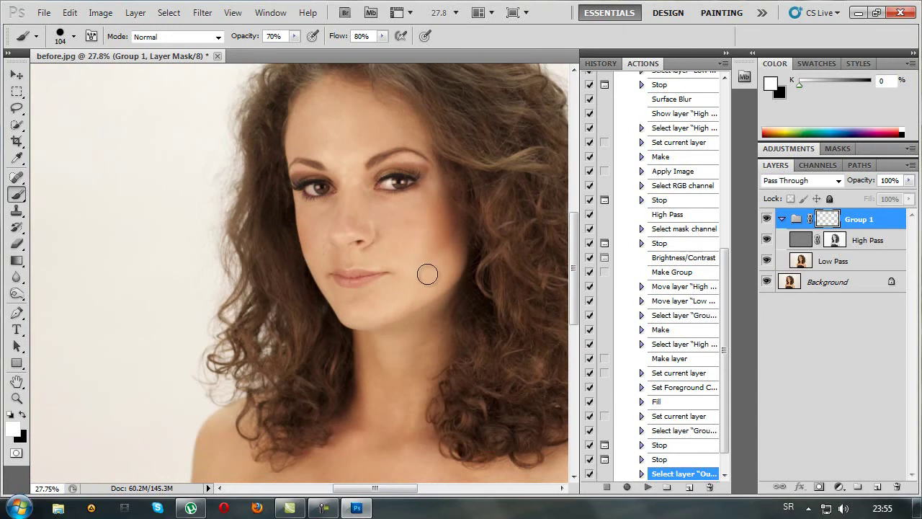
Brush the smoothing mask over the neck and chest skin.
scroll(380, 303, "down", 1)
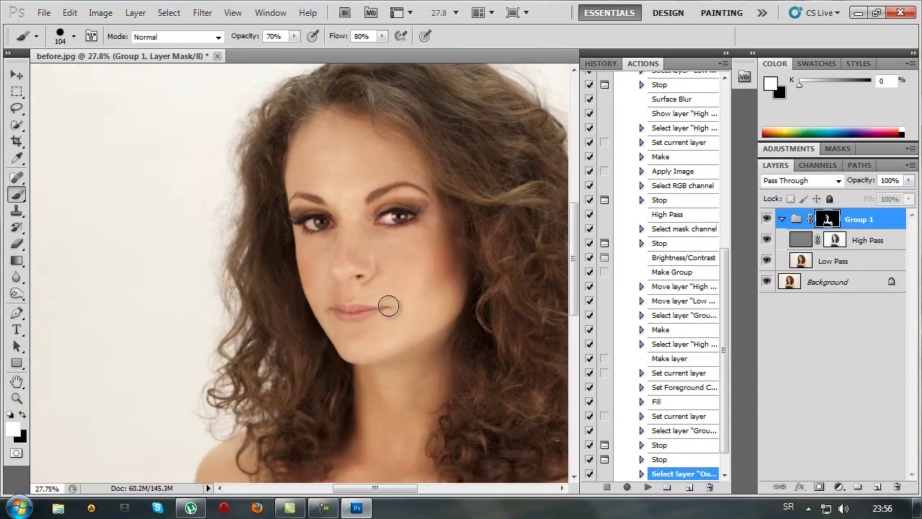
scroll(386, 274, "down", 3)
scroll(409, 395, "down", 1)
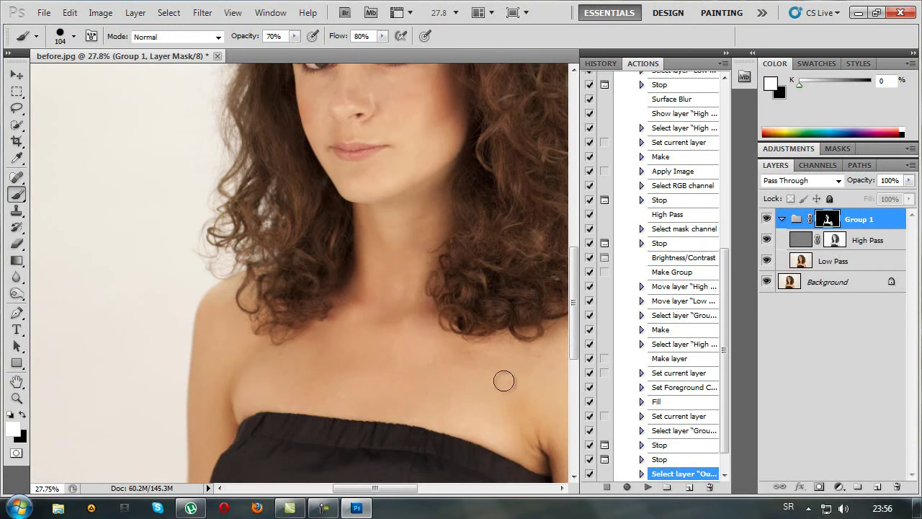
scroll(365, 395, "up", 2)
scroll(393, 393, "up", 3)
scroll(393, 393, "down", 1)
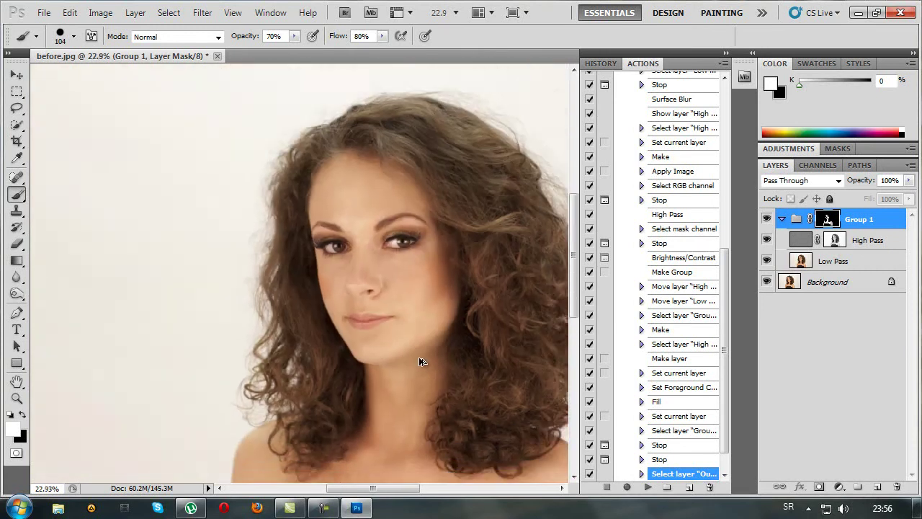
scroll(412, 382, "up", 5)
scroll(453, 305, "down", 4)
scroll(461, 400, "down", 1)
scroll(398, 485, "down", 2)
scroll(305, 336, "up", 1)
scroll(385, 396, "up", 2)
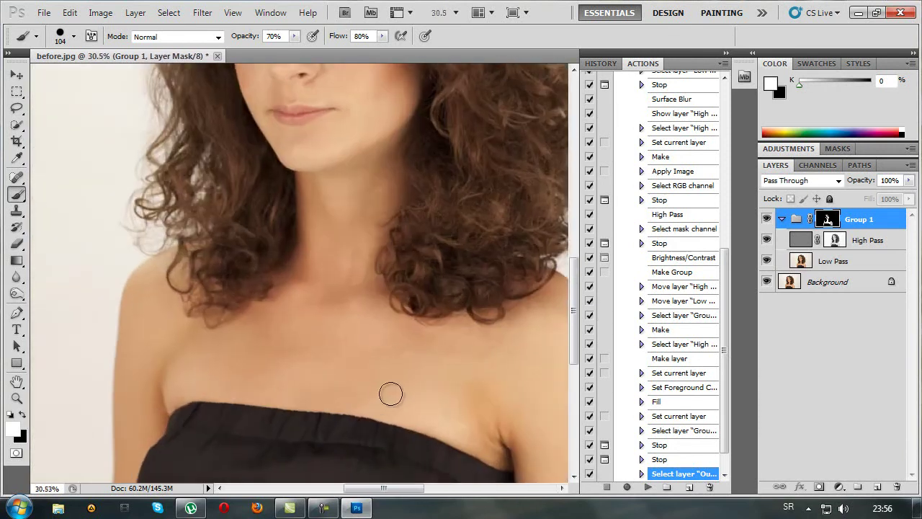
scroll(474, 319, "down", 2)
scroll(403, 404, "down", 1)
scroll(350, 165, "up", 2)
scroll(376, 161, "up", 1)
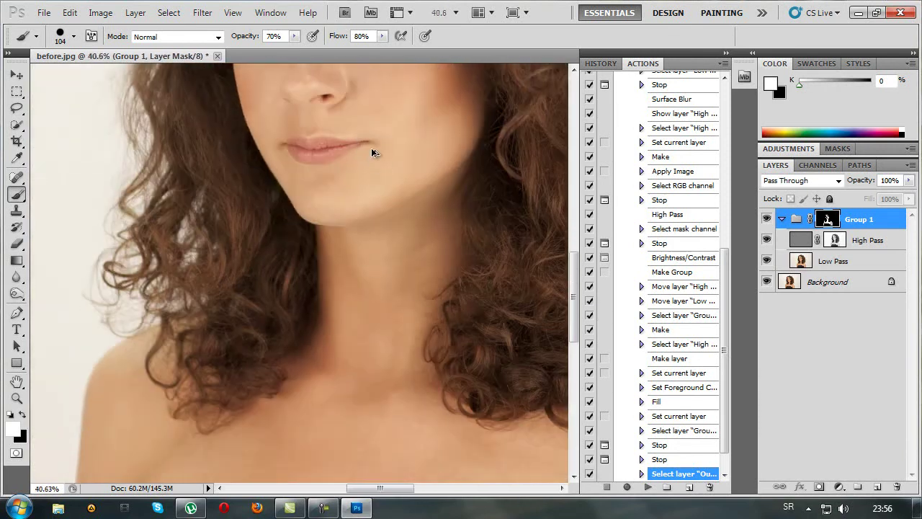
scroll(374, 153, "down", 2)
left_click_drag(574, 284, 575, 238)
left_click_drag(389, 488, 412, 488)
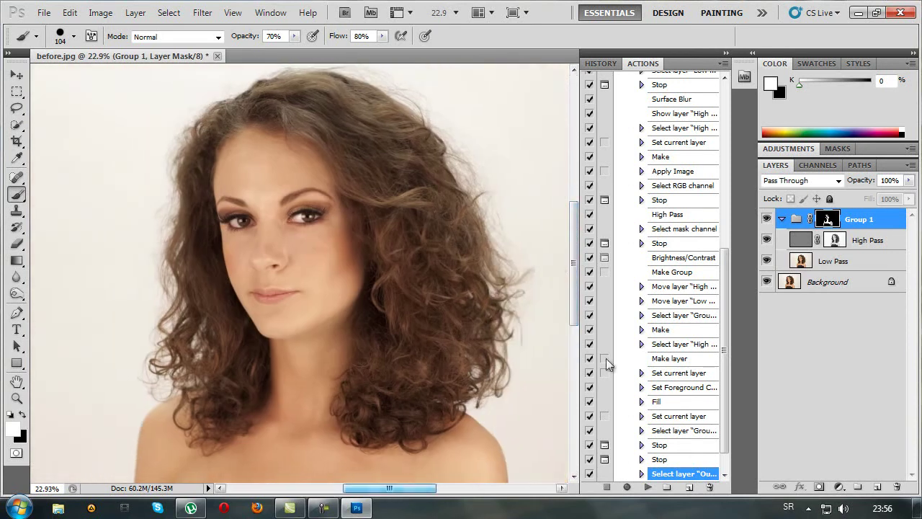
Merge the layers from Group 1 down to Low Pass into one.
left_click(722, 53)
left_click(864, 260, "shift")
right_click(865, 261)
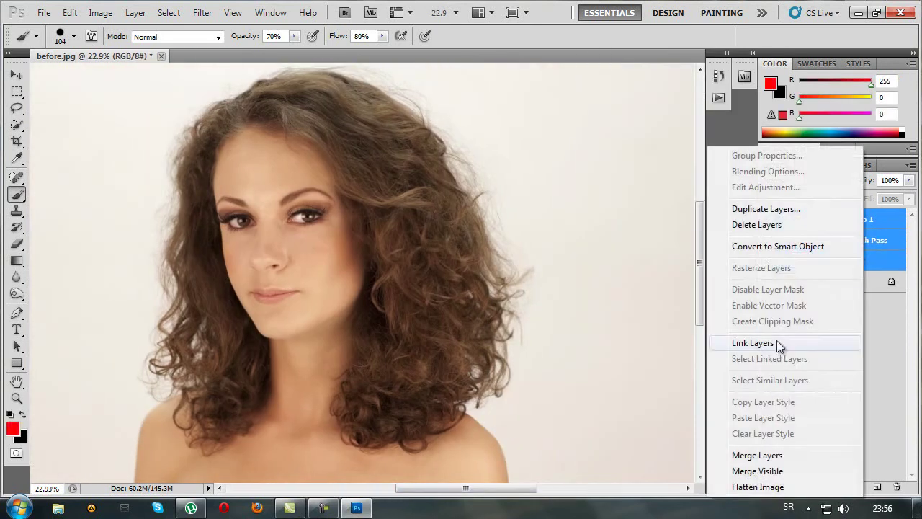
left_click(780, 456)
Add a Curves adjustment with brighter midtones and darker shadows on the RGB curve.
left_click(839, 486)
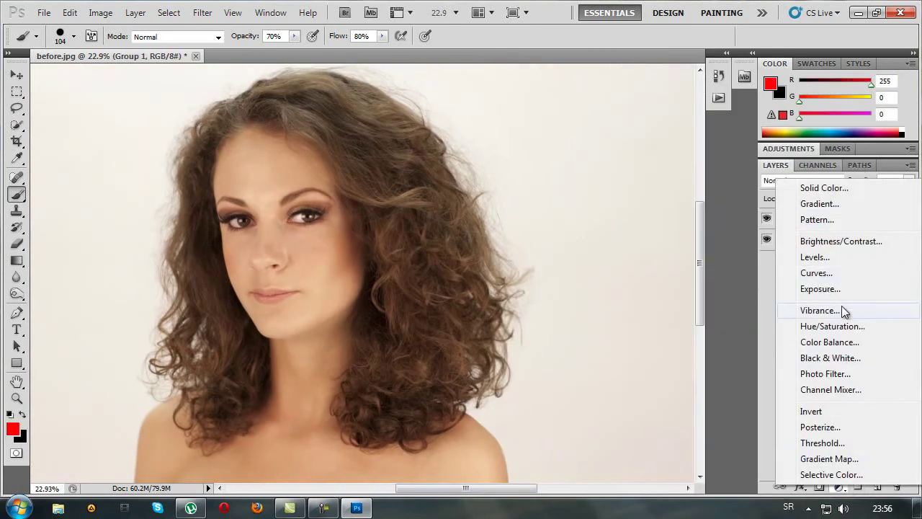
left_click(838, 274)
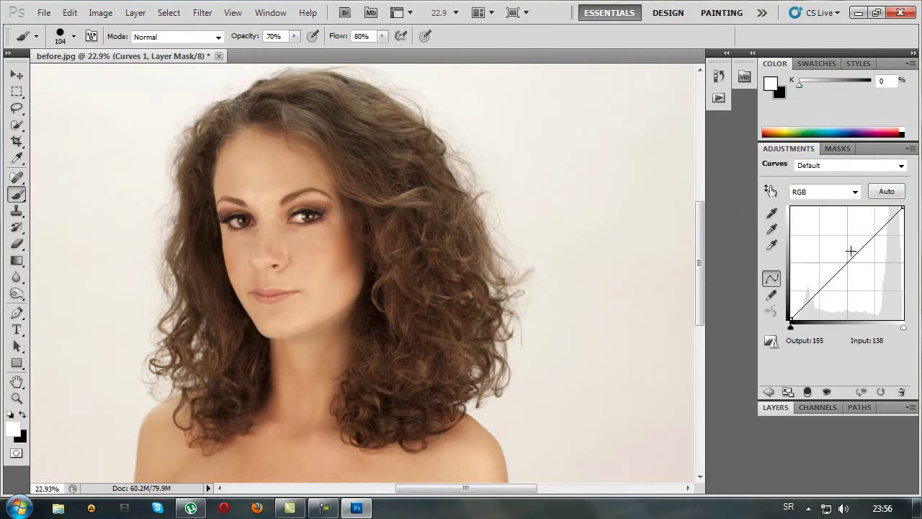
left_click_drag(861, 251, 859, 245)
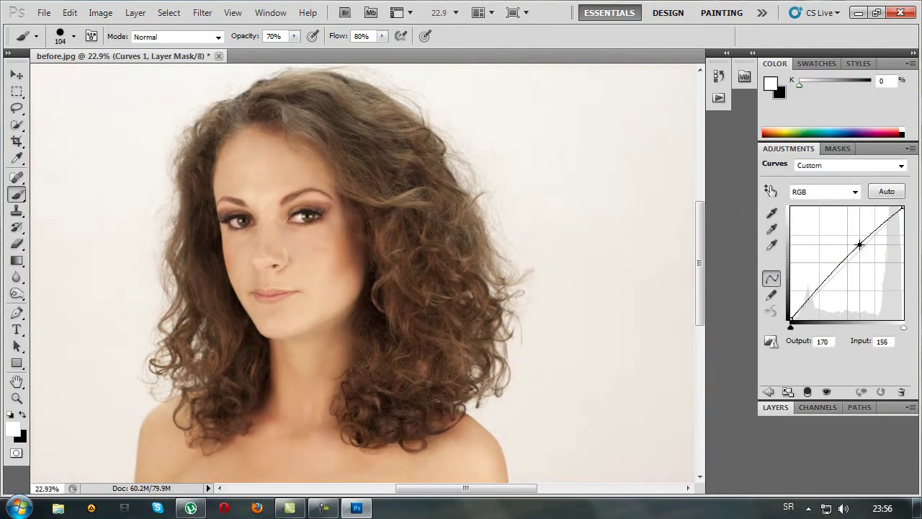
left_click_drag(822, 281, 828, 283)
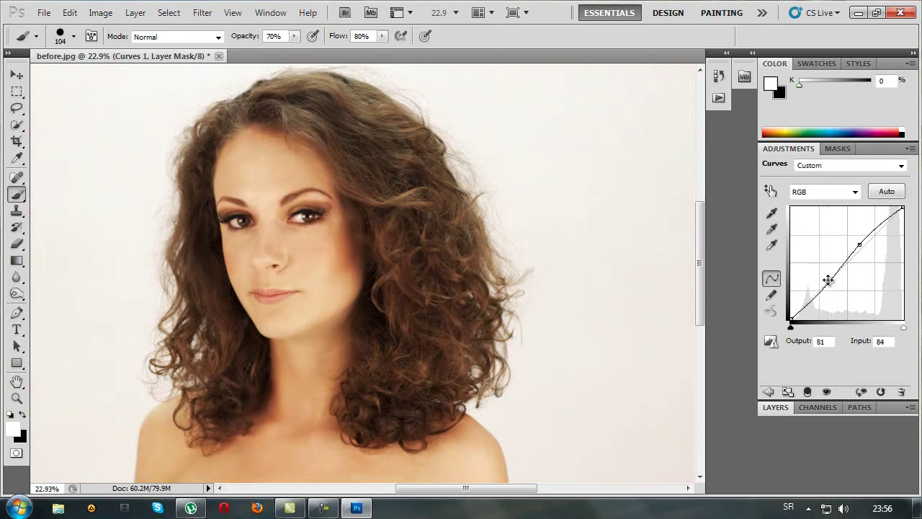
Warm the skin by raising the Red curve and lowering the Blue curve slightly.
left_click(821, 192)
left_click(814, 218)
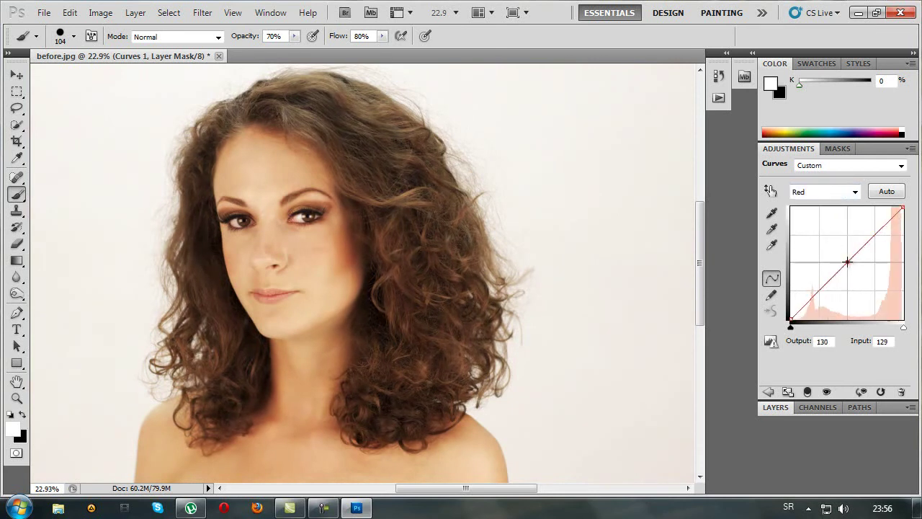
left_click_drag(850, 265, 849, 263)
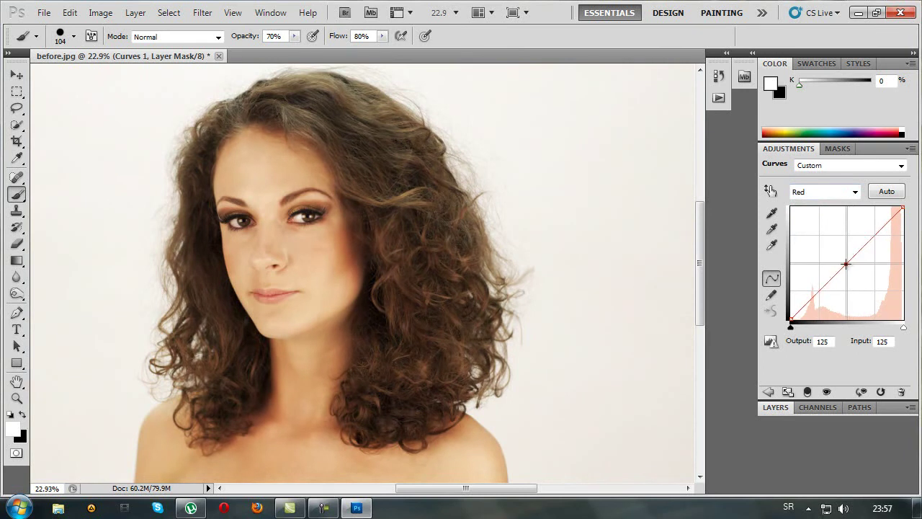
left_click(823, 191)
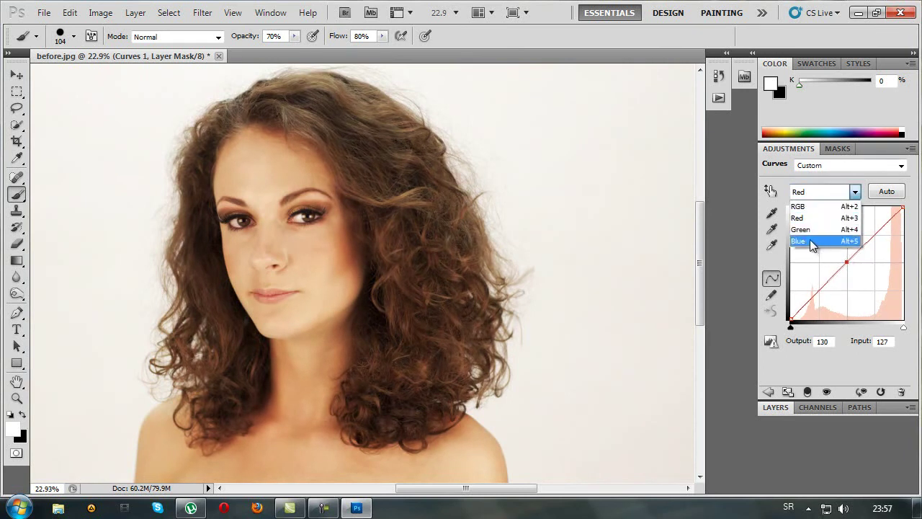
left_click(809, 240)
left_click_drag(846, 263, 852, 260)
left_click(855, 192)
left_click(800, 229)
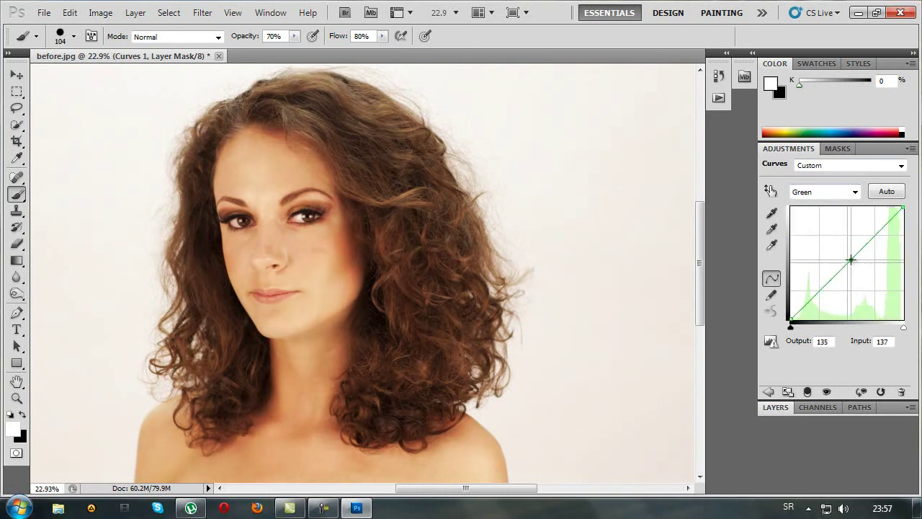
left_click(831, 193)
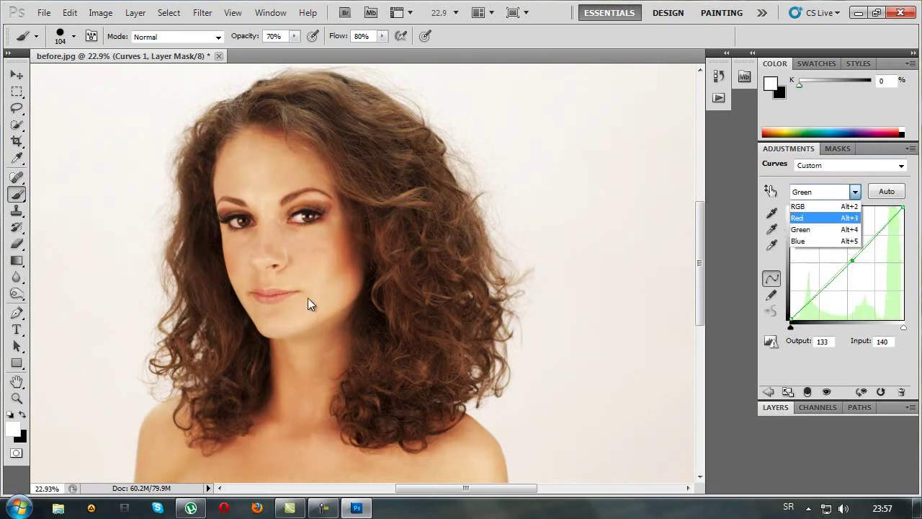
left_click(803, 218)
left_click_drag(851, 257, 851, 256)
Switch to the Move tool and preview the image before the Curves adjustment.
scroll(321, 293, "down", 2)
left_click(17, 74)
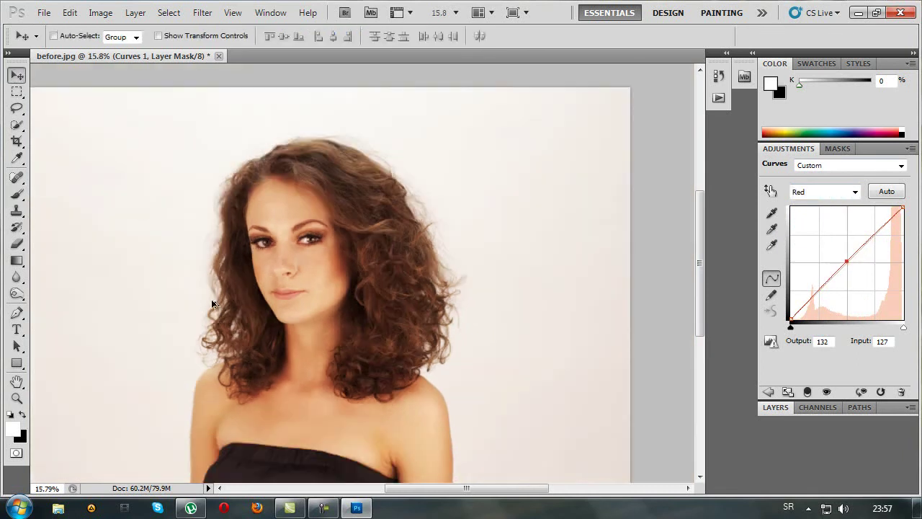
scroll(358, 355, "up", 2)
scroll(417, 366, "up", 1)
key("backslash")
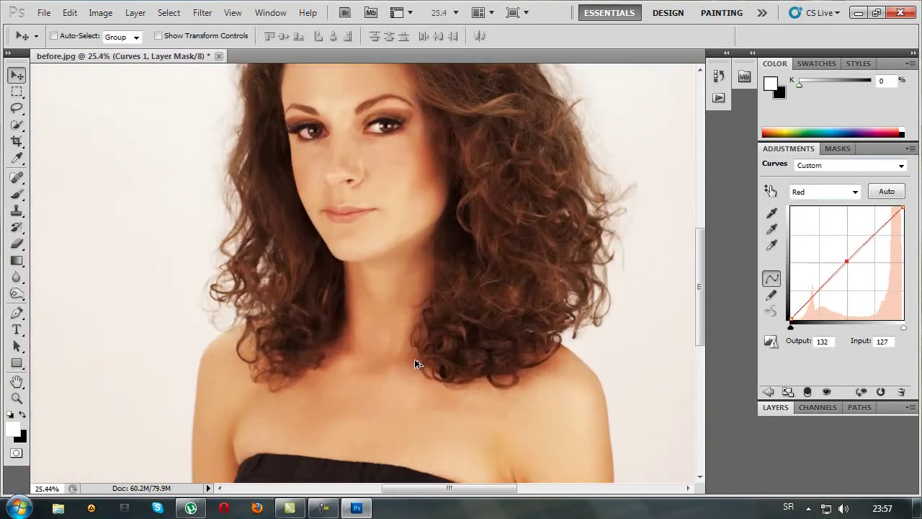
Save the portrait as after.jpg in JPEG format, accepting the default quality.
left_click(43, 20)
left_click(94, 232)
type("after")
left_click(500, 318)
left_click(458, 408)
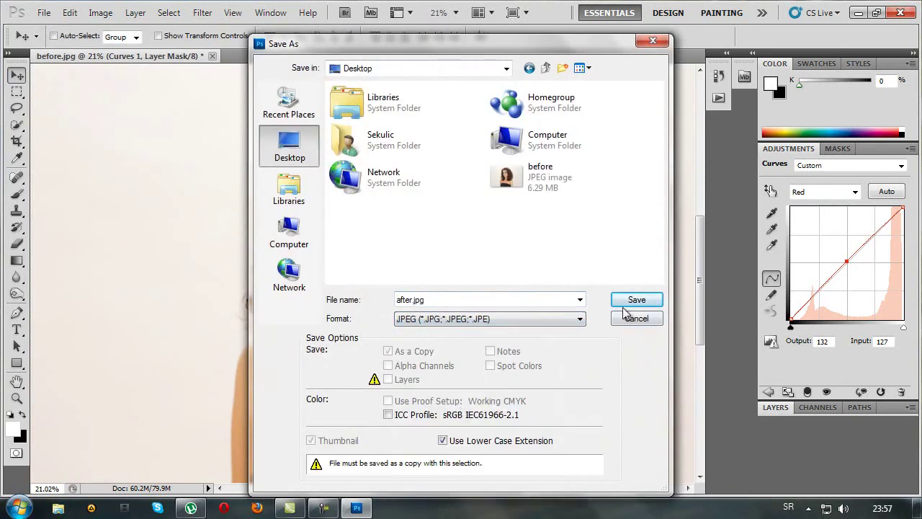
left_click(633, 303)
left_click(545, 199)
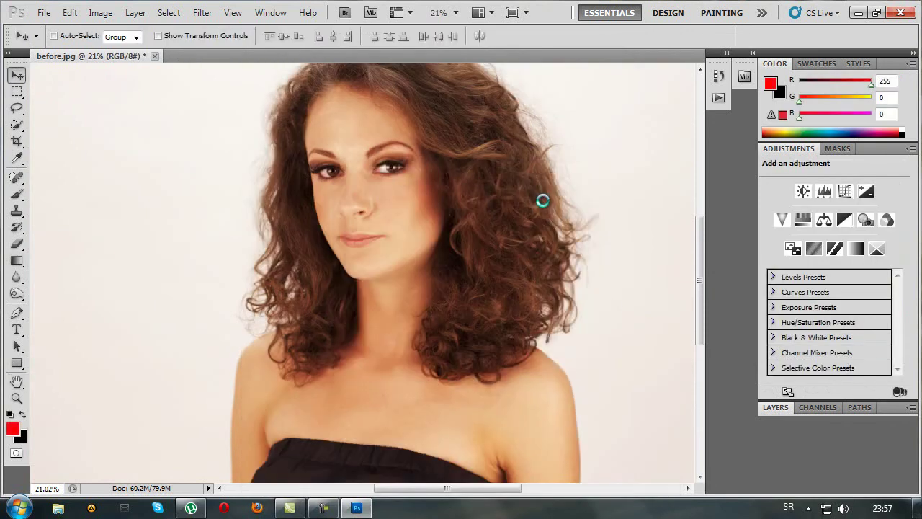
Open before and after in Photo Viewer, before on the right half, after on the left.
left_click(859, 13)
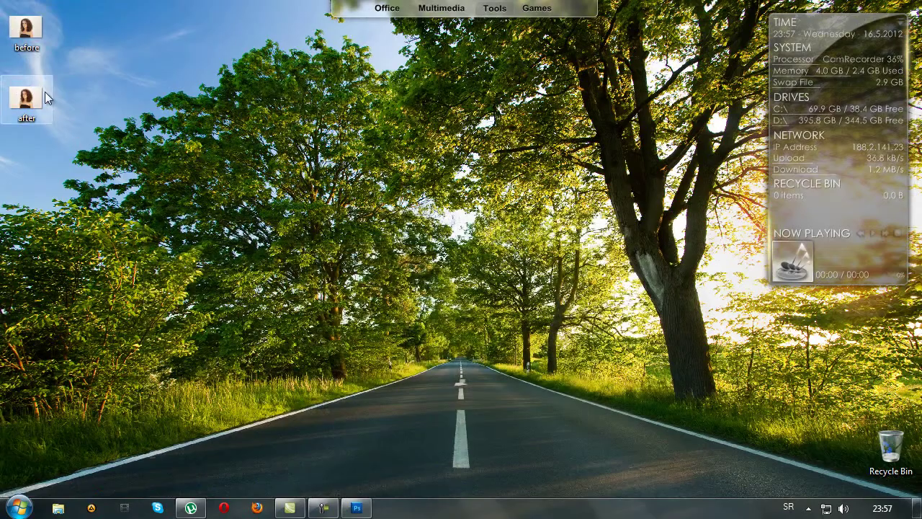
double_click(27, 33)
left_click_drag(653, 44, 25, 60)
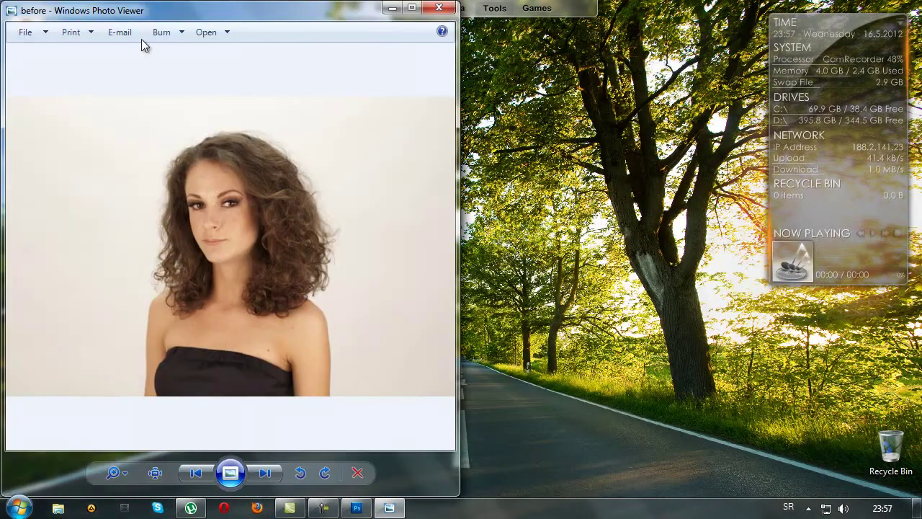
left_click_drag(216, 10, 921, 44)
double_click(27, 103)
left_click_drag(491, 10, 0, 216)
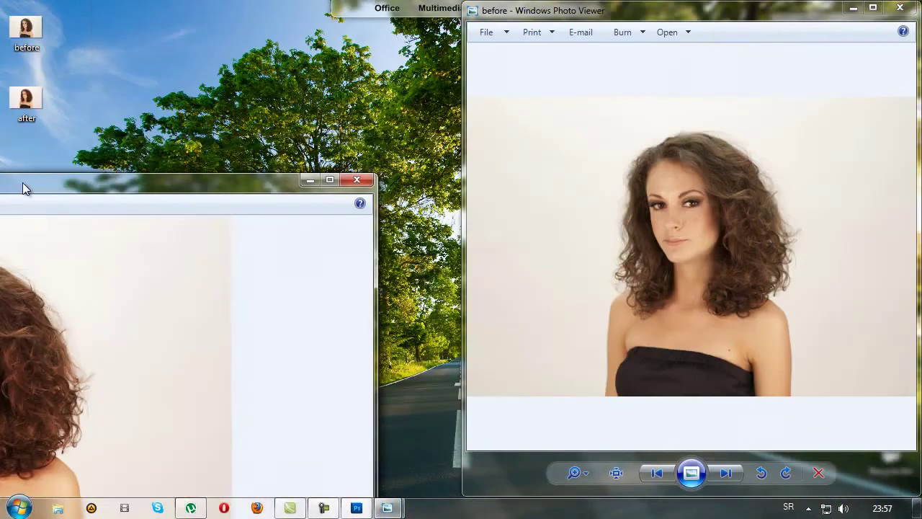
Zoom both images in on the face for comparison.
left_click(587, 475)
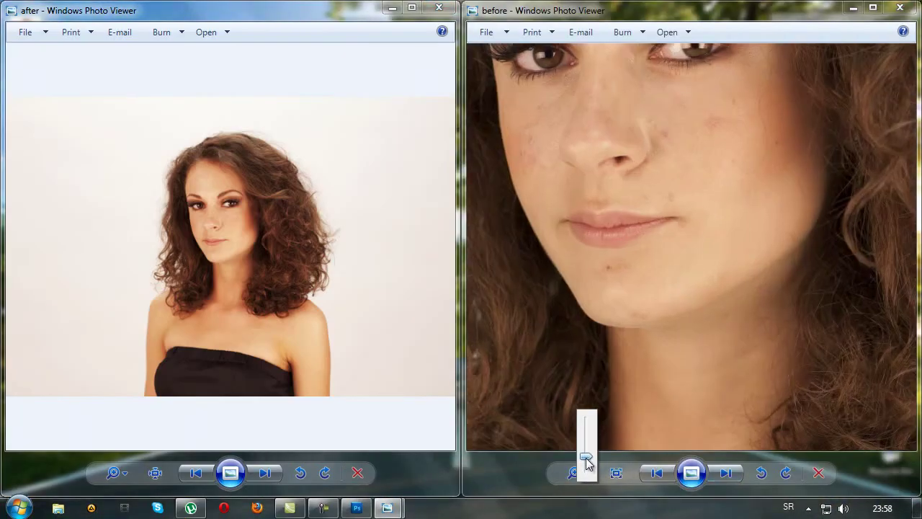
left_click_drag(587, 475, 587, 433)
left_click(121, 468)
left_click_drag(121, 465, 123, 459)
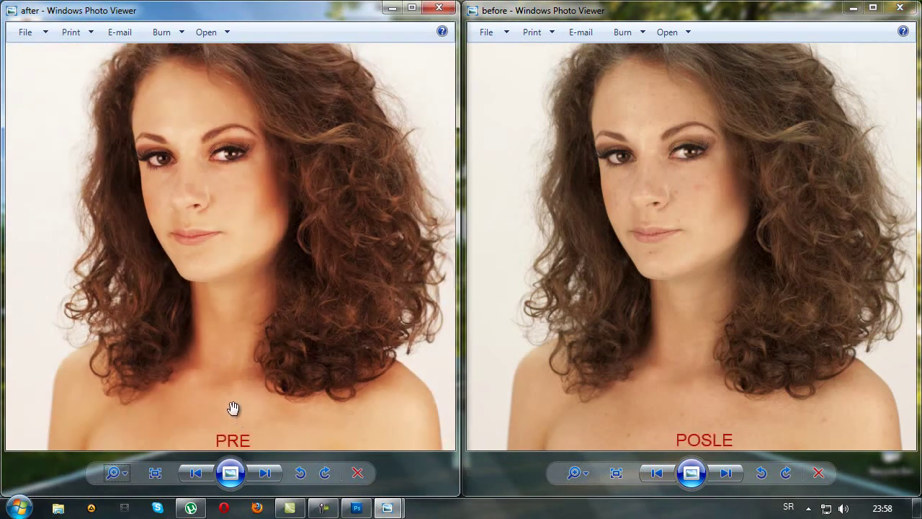